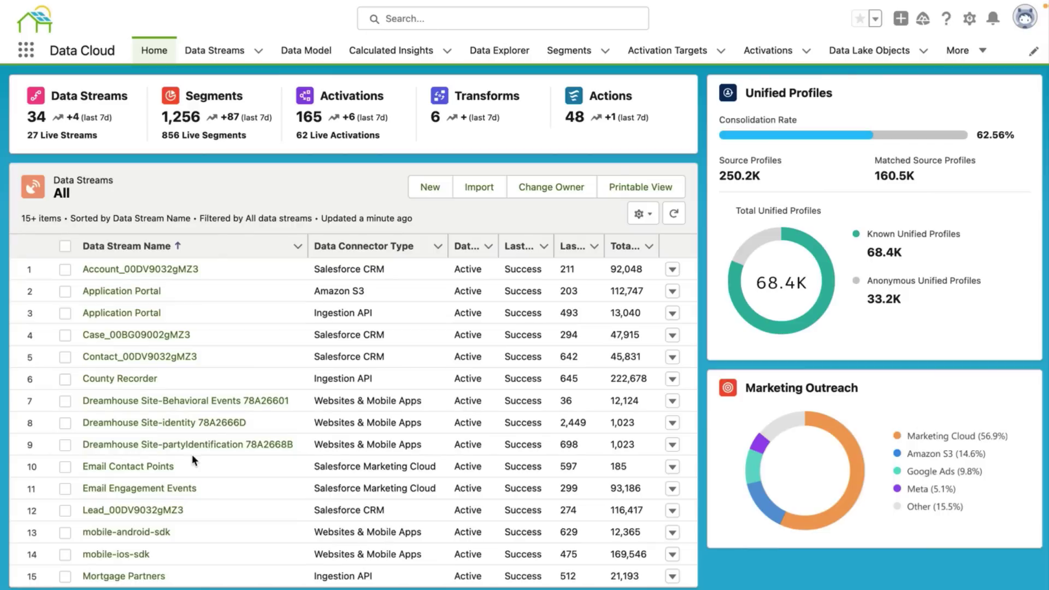
Step: Open the Contact_00D5g00000KCbCa data stream and review its list of fields
click(215, 51)
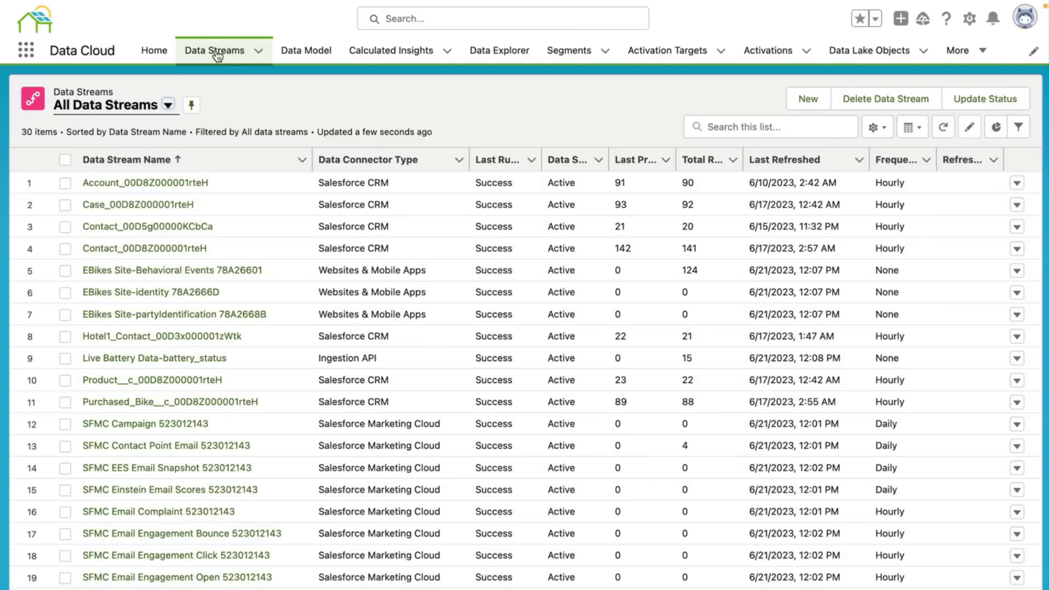
click(173, 229)
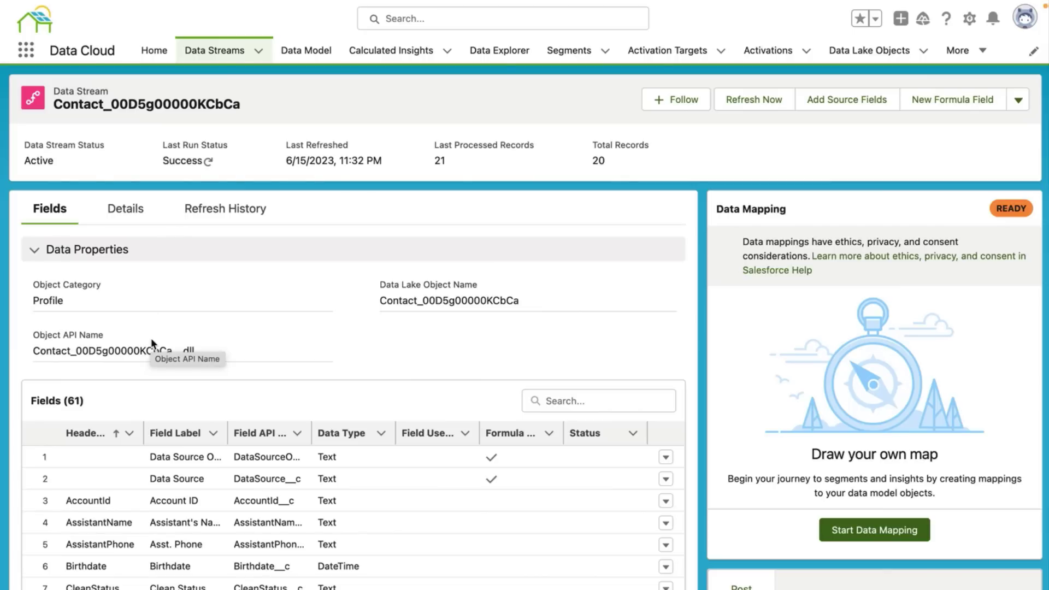
scroll(151, 343, down, 5)
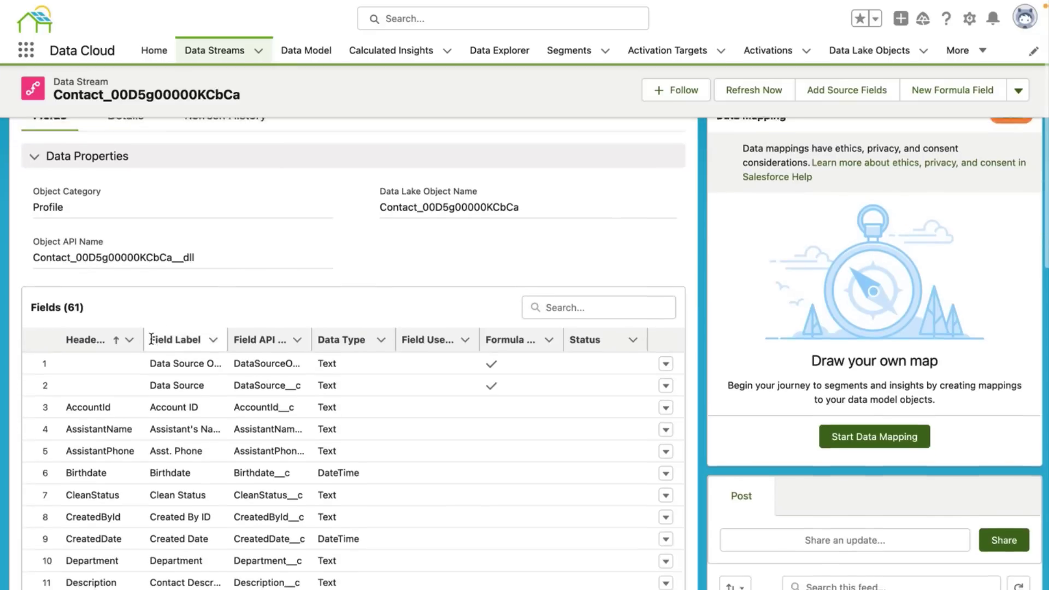
scroll(152, 343, down, 2)
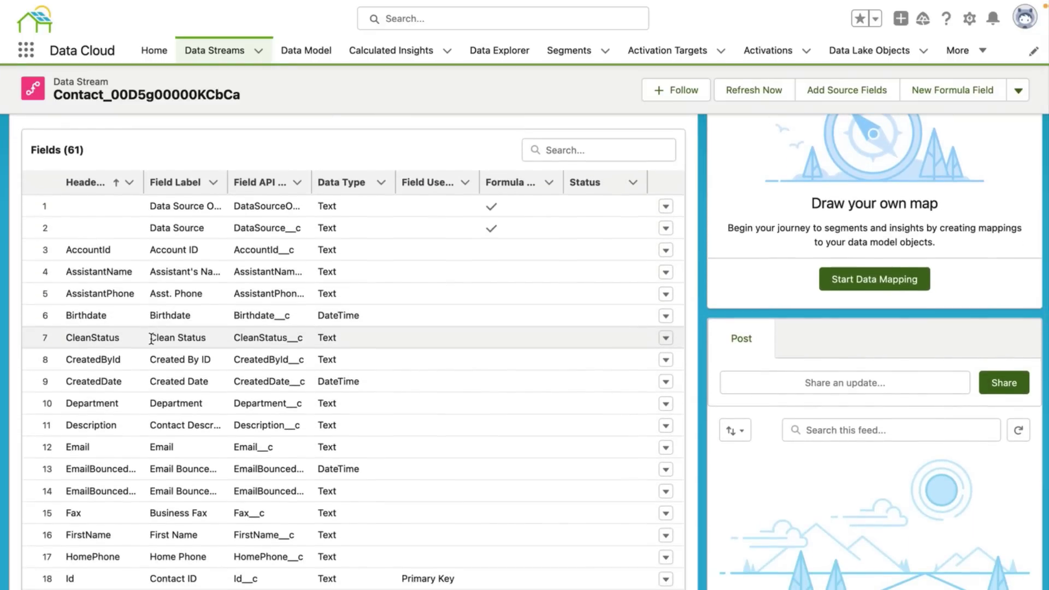
scroll(152, 338, down, 5)
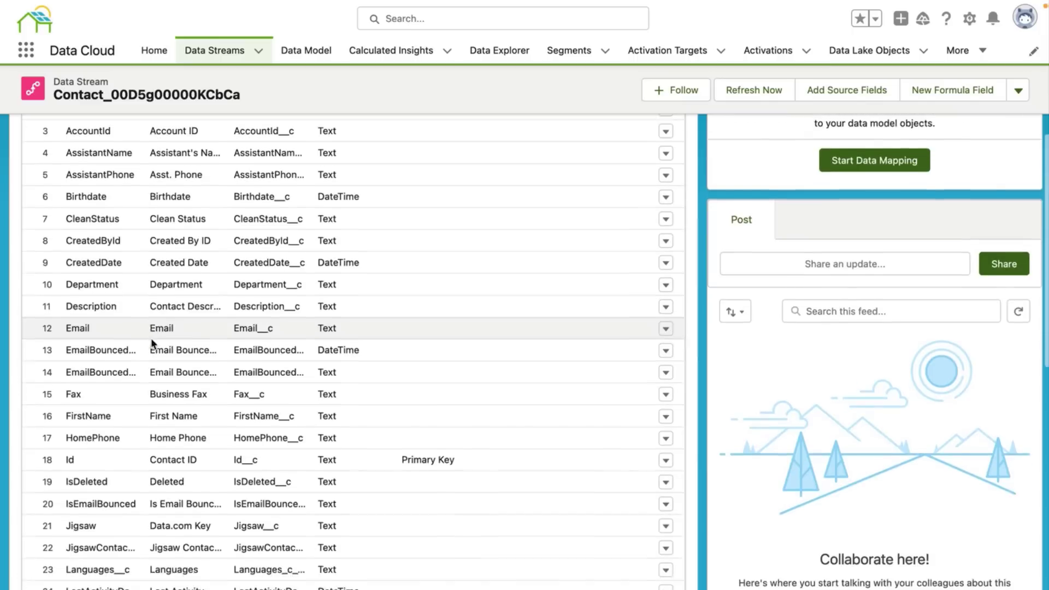
scroll(152, 343, up, 8)
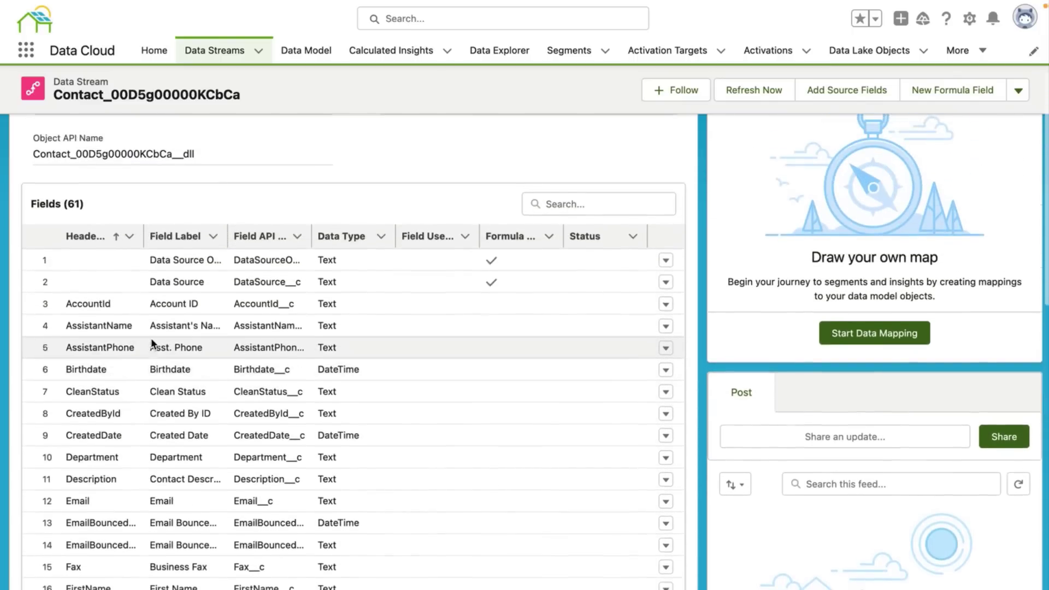
scroll(775, 264, up, 2)
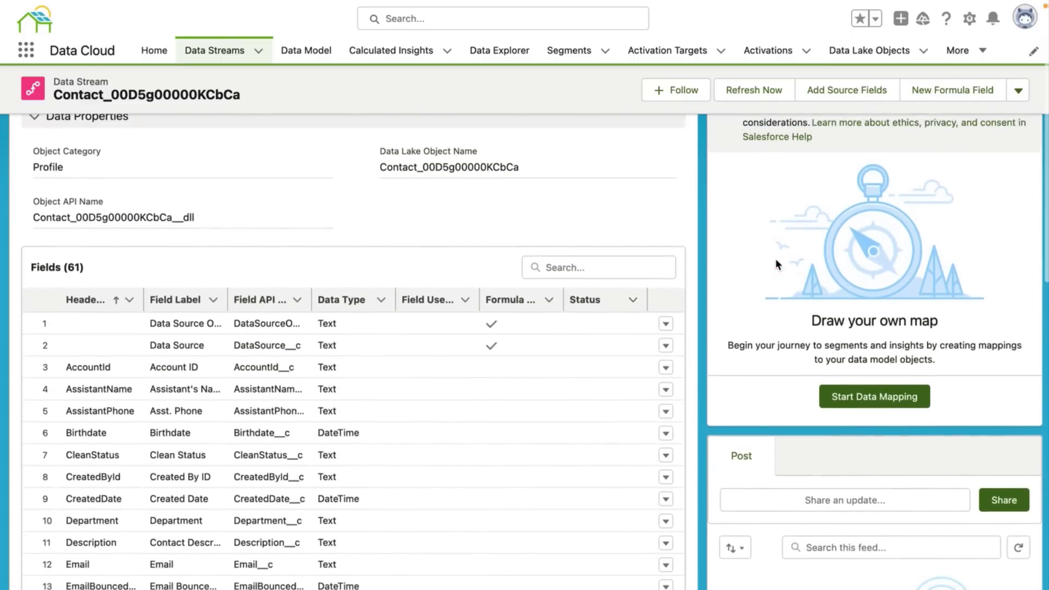
scroll(775, 263, up, 2)
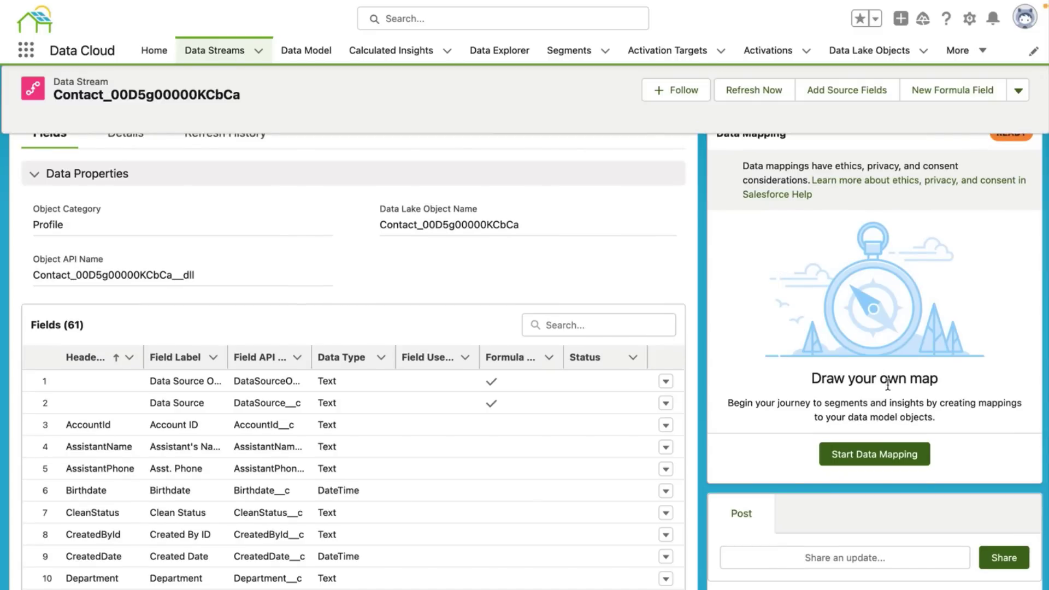
Step: Start data mapping for the Contact_00D5g00000KCbCa data stream and look over its unmapped source fields
click(875, 455)
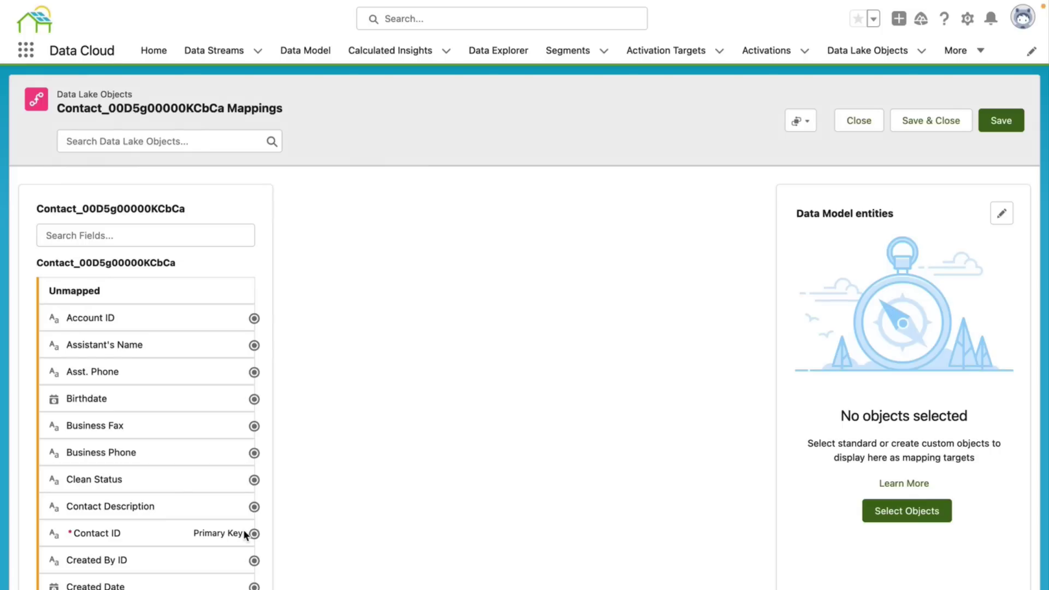
scroll(243, 531, down, 5)
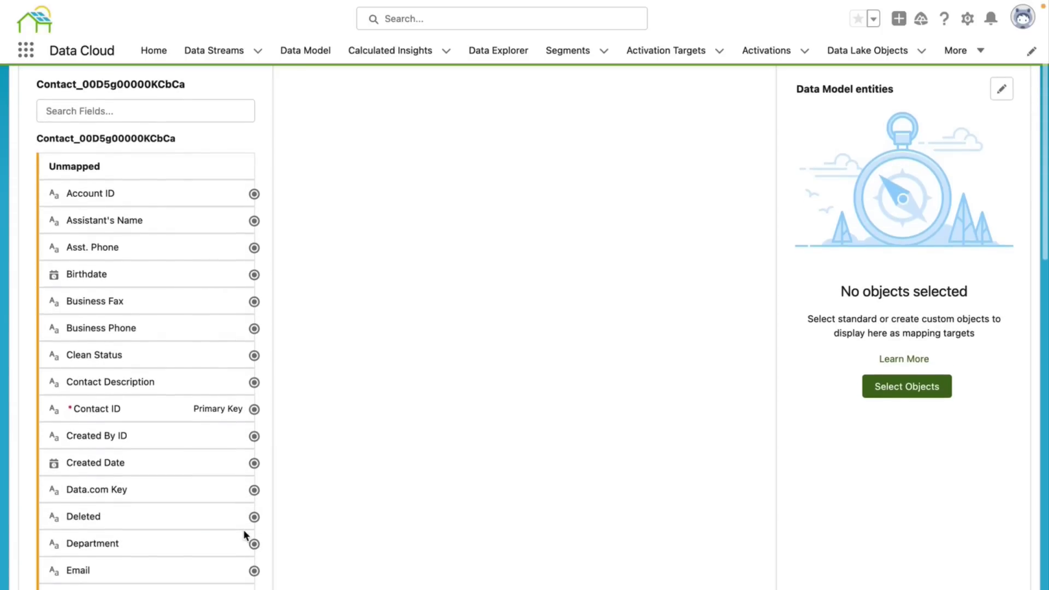
scroll(244, 529, up, 5)
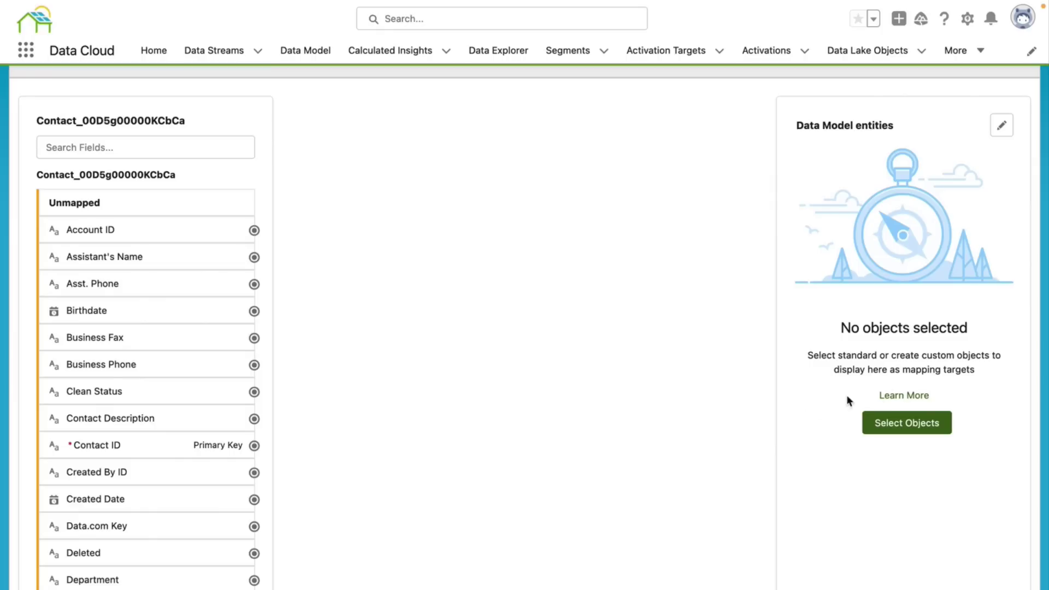
Step: Add the standard objects Contact Point Address, Contact Point Email and Contact Point Phone as mapping targets
click(904, 423)
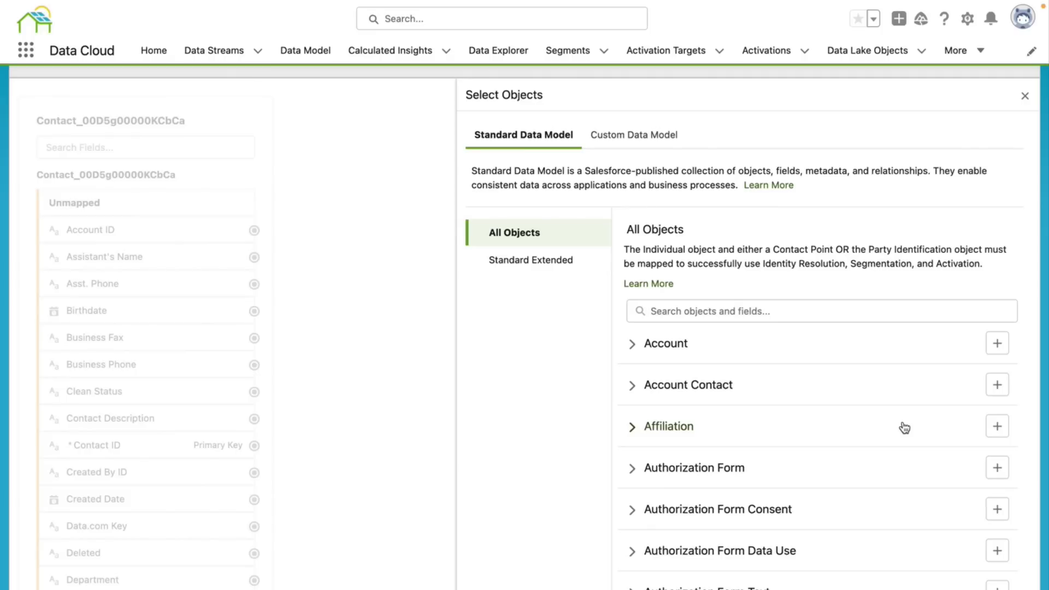
scroll(903, 427, down, 6)
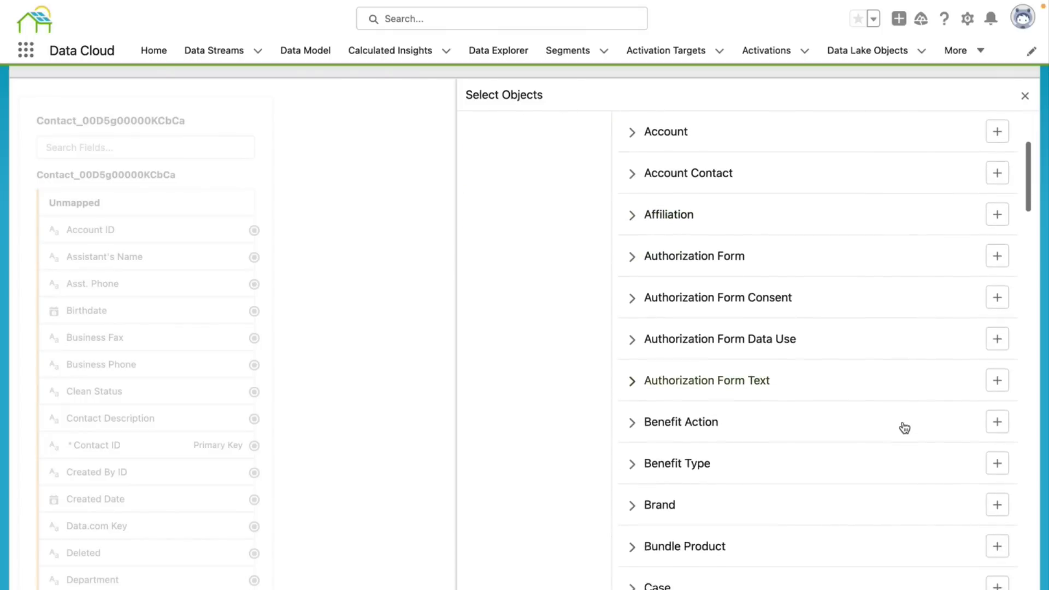
scroll(904, 427, down, 5)
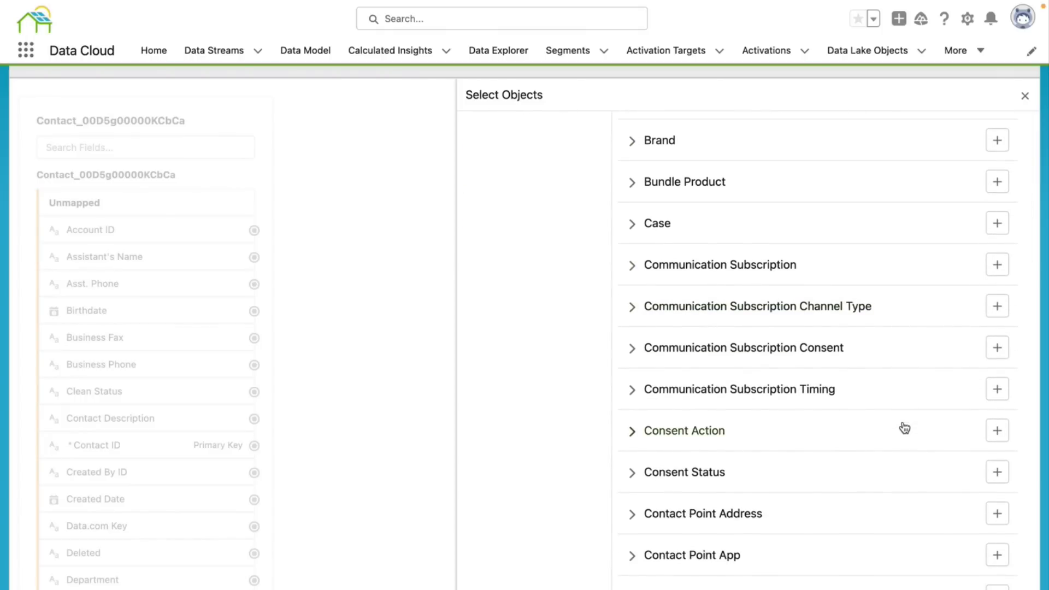
scroll(904, 428, down, 2)
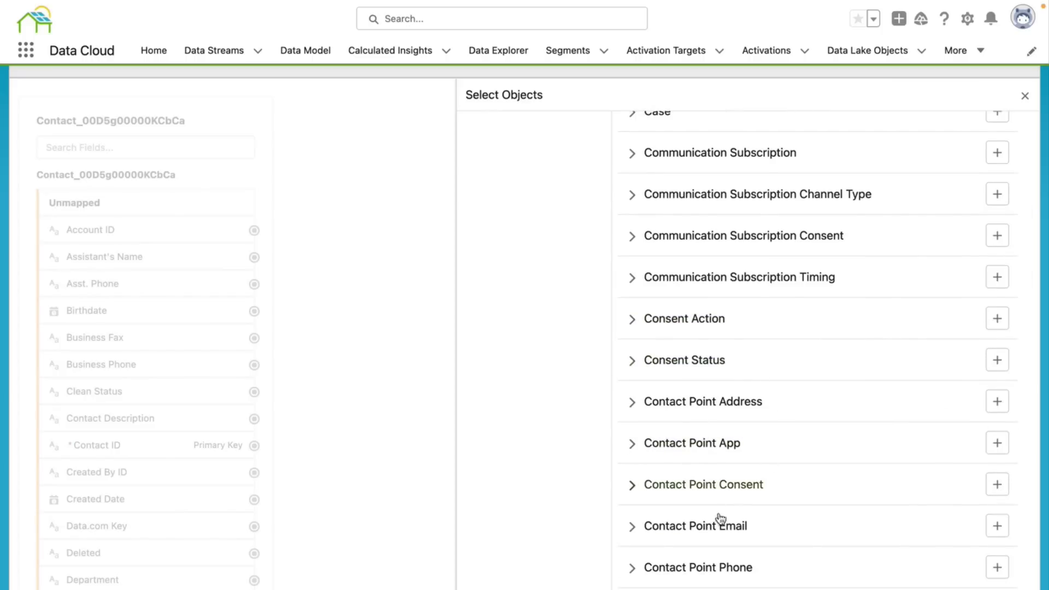
scroll(726, 501, down, 1)
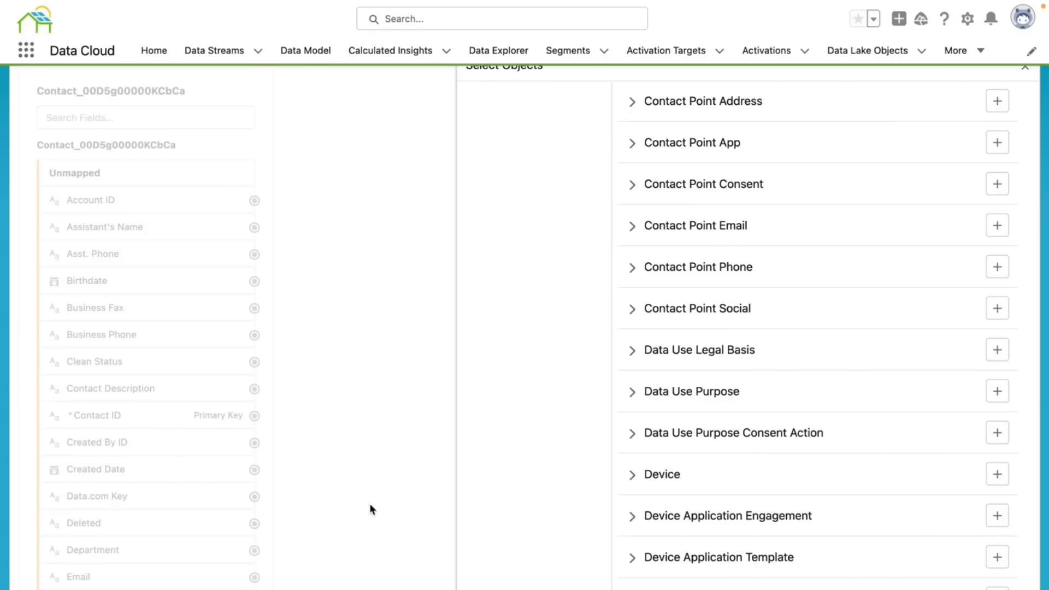
click(998, 104)
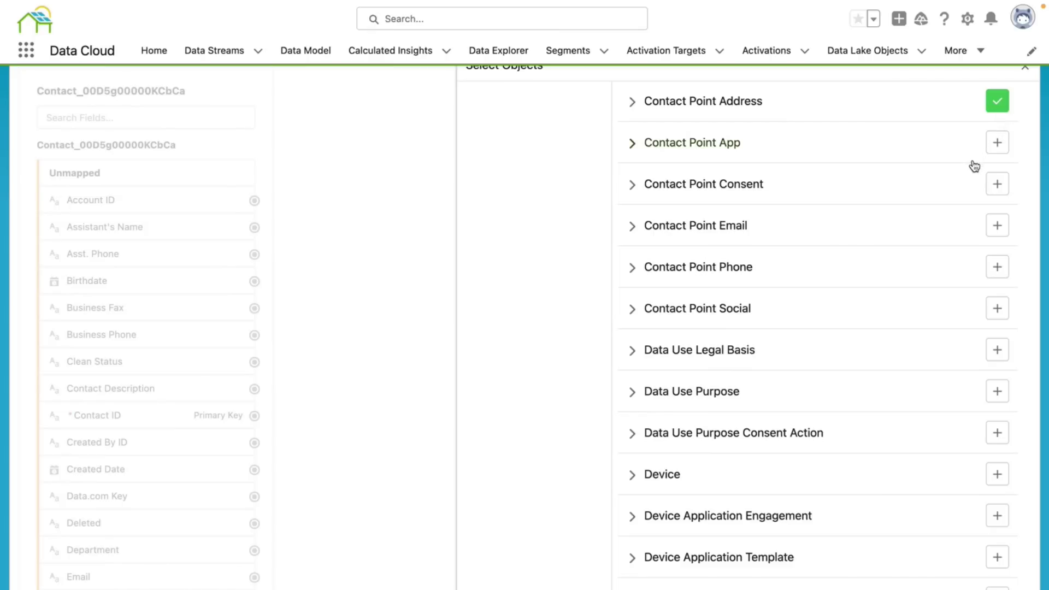
click(999, 230)
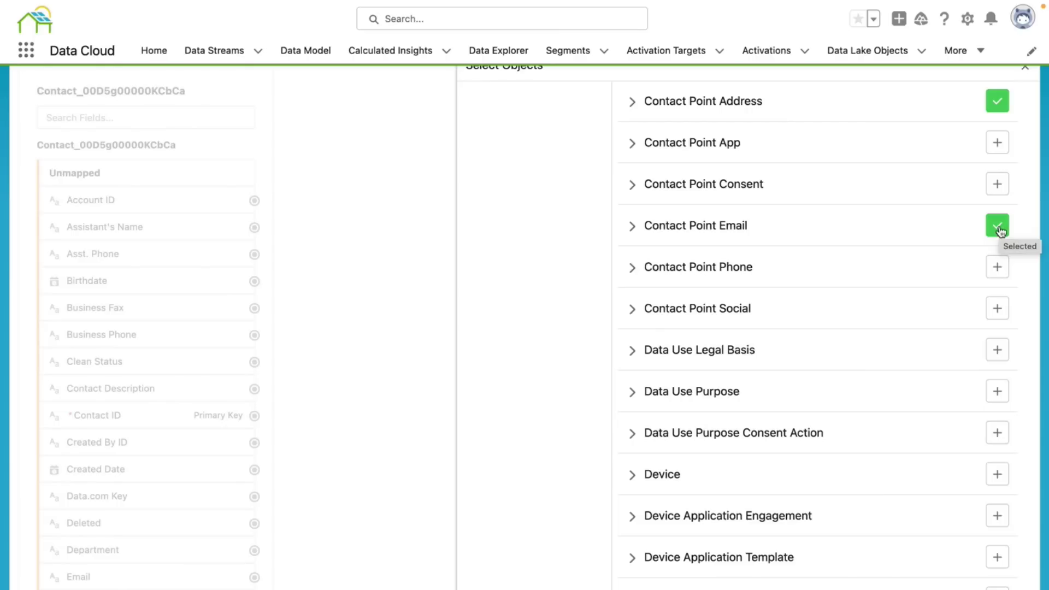
click(999, 273)
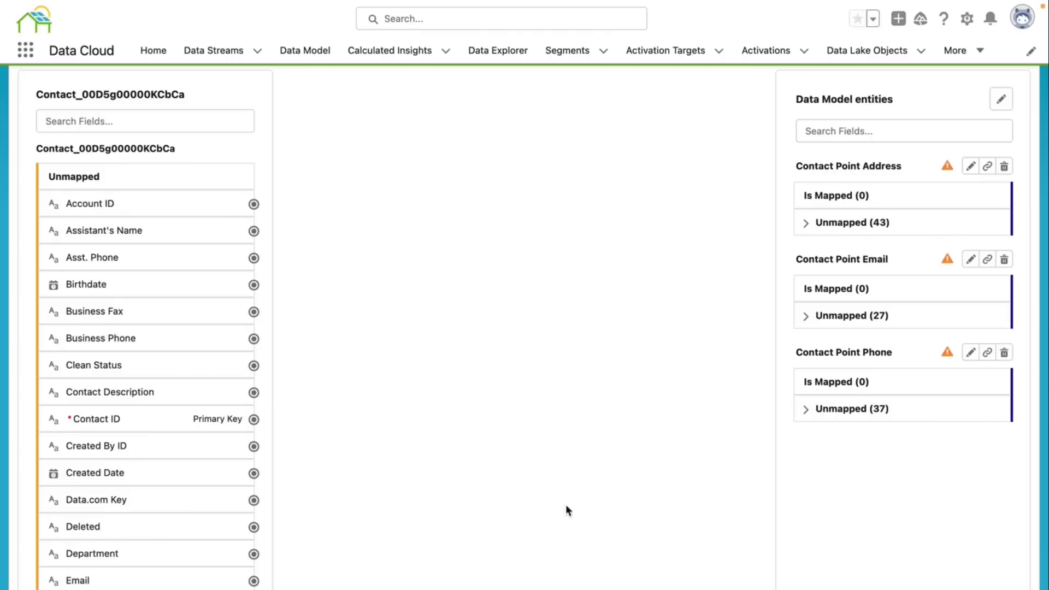
Step: Expand the unmapped fields of Contact Point Address and look through them
click(806, 223)
scroll(807, 316, down, 1)
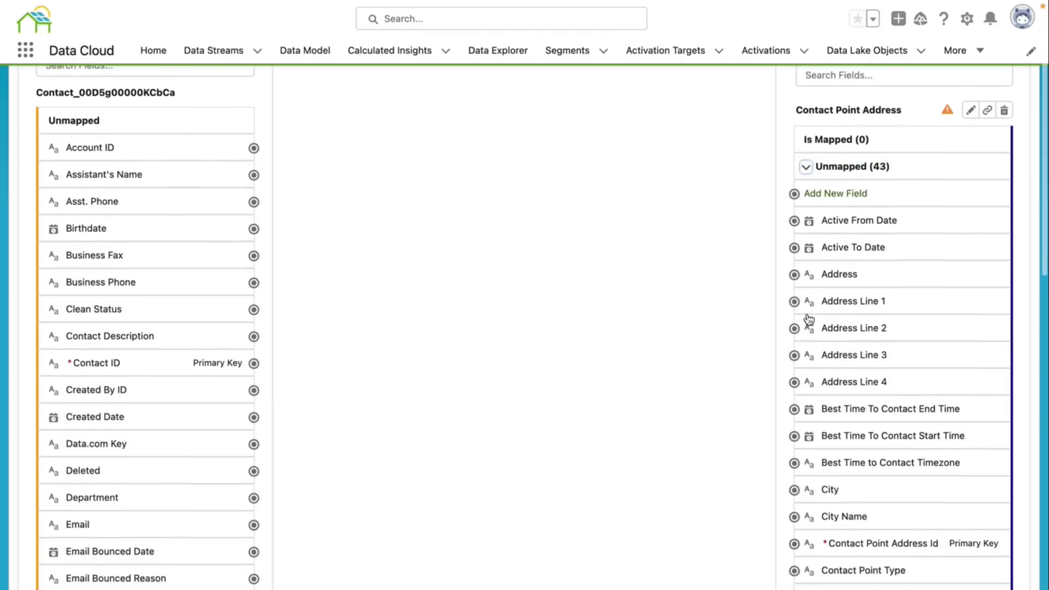
scroll(808, 318, down, 3)
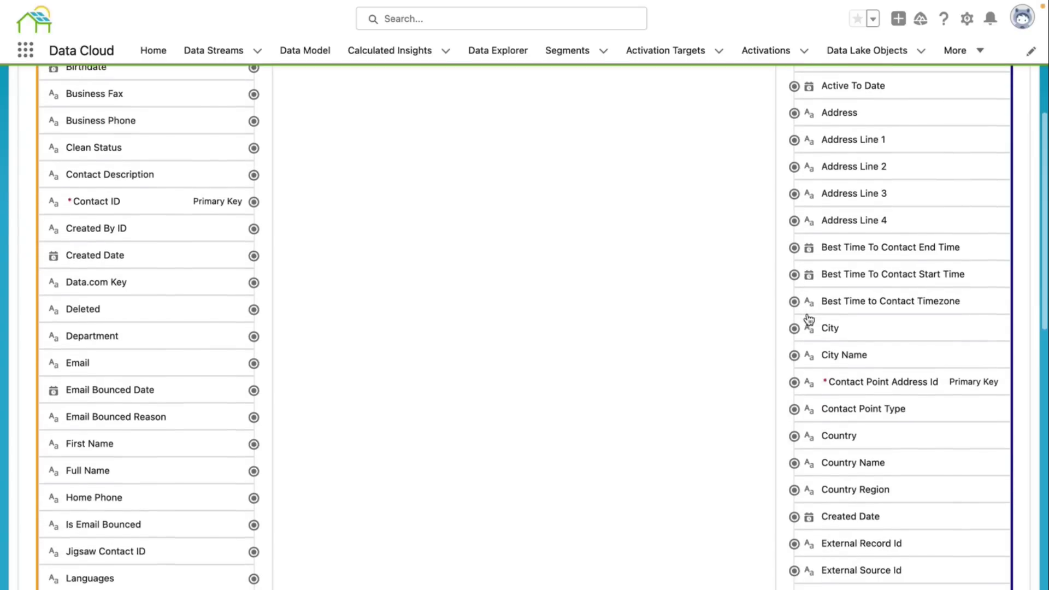
scroll(809, 319, down, 2)
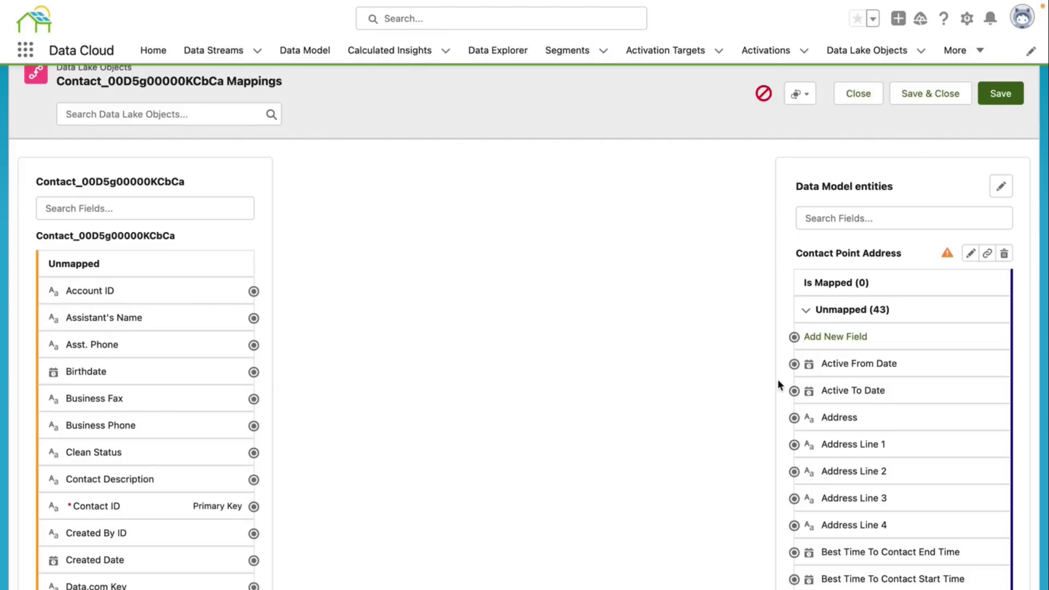
Step: Filter the data model entities' fields by "id" and locate the primary keys of the three contact point objects
click(890, 217)
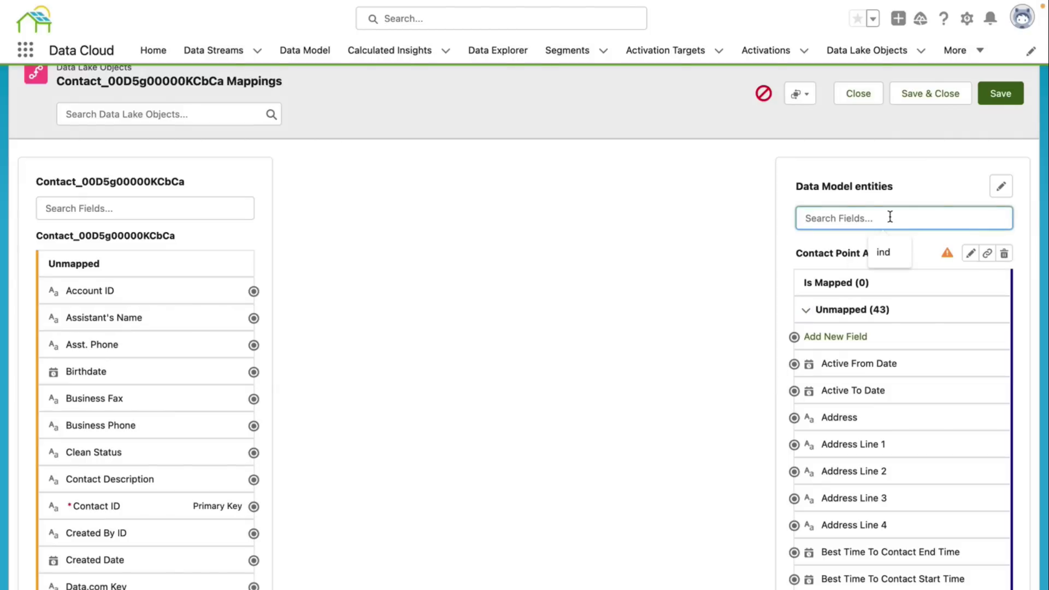
text(id)
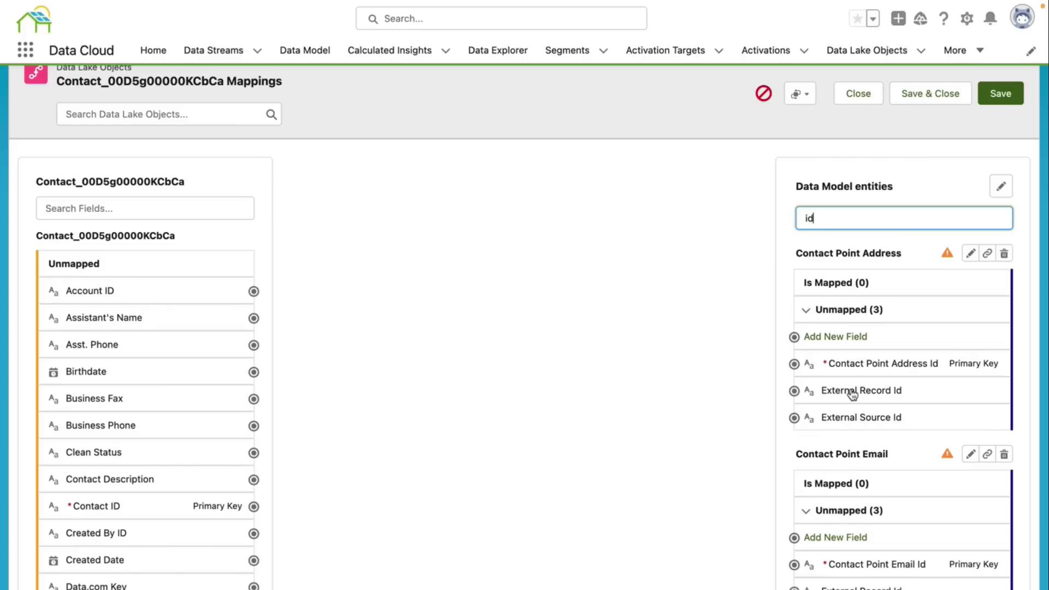
scroll(852, 394, down, 3)
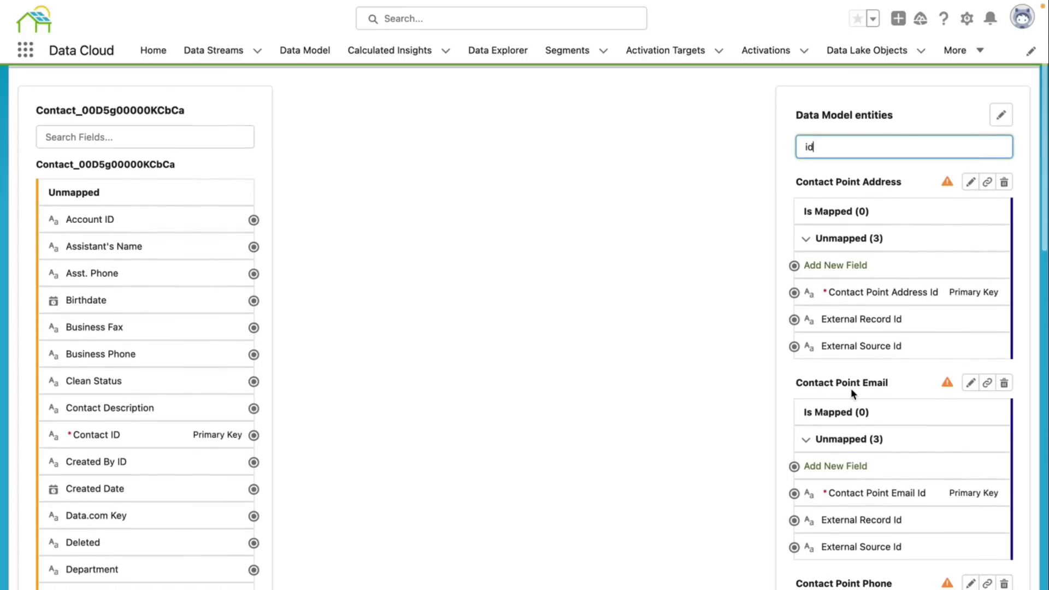
scroll(850, 387, down, 4)
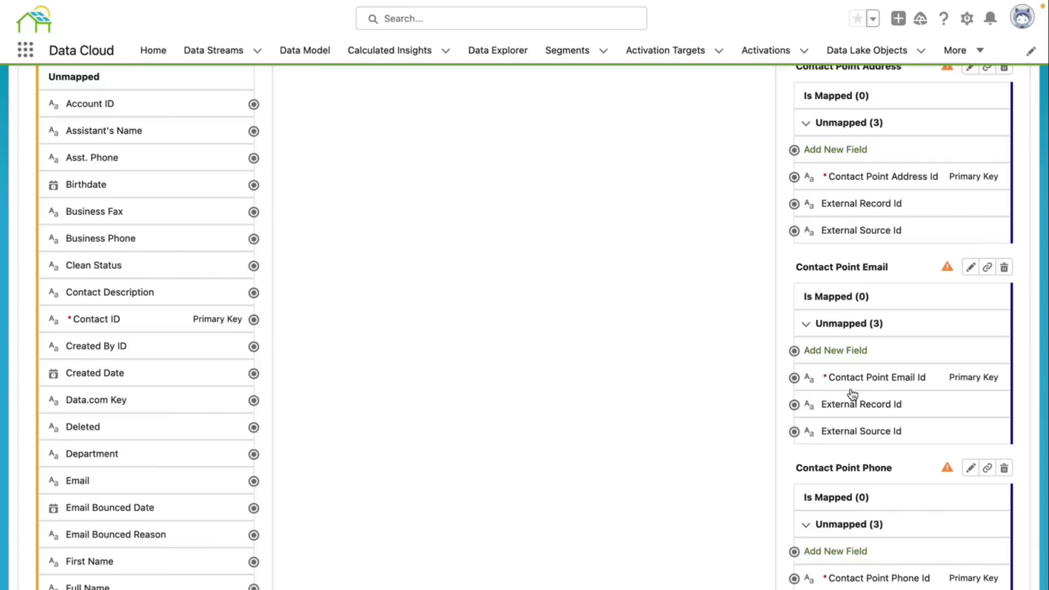
scroll(852, 394, down, 1)
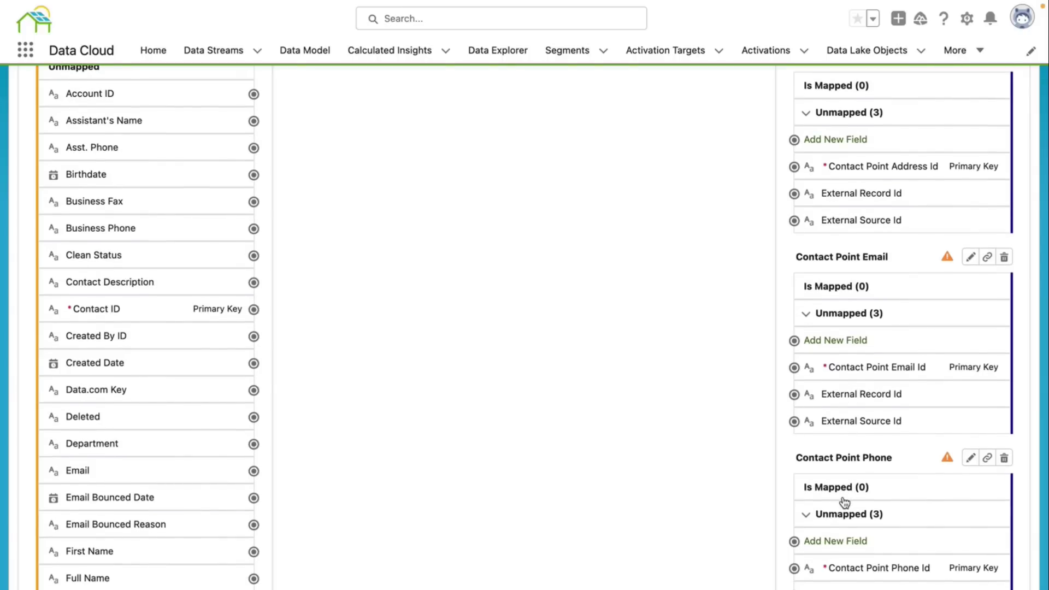
scroll(462, 426, up, 2)
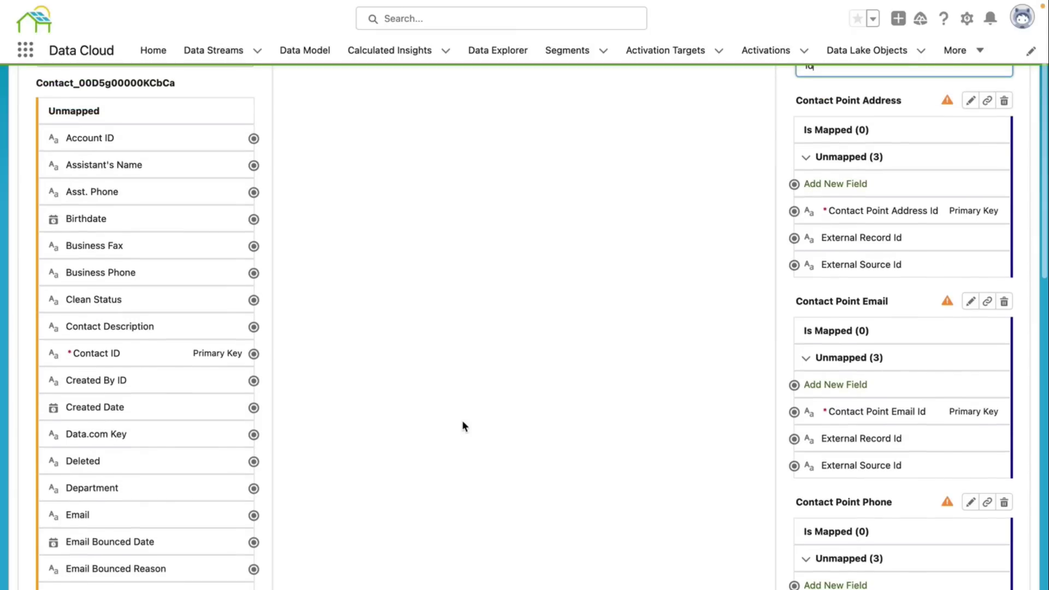
Step: Map the Contact ID primary key to Contact Point Address Id, Contact Point Email Id and Contact Point Phone Id
click(254, 354)
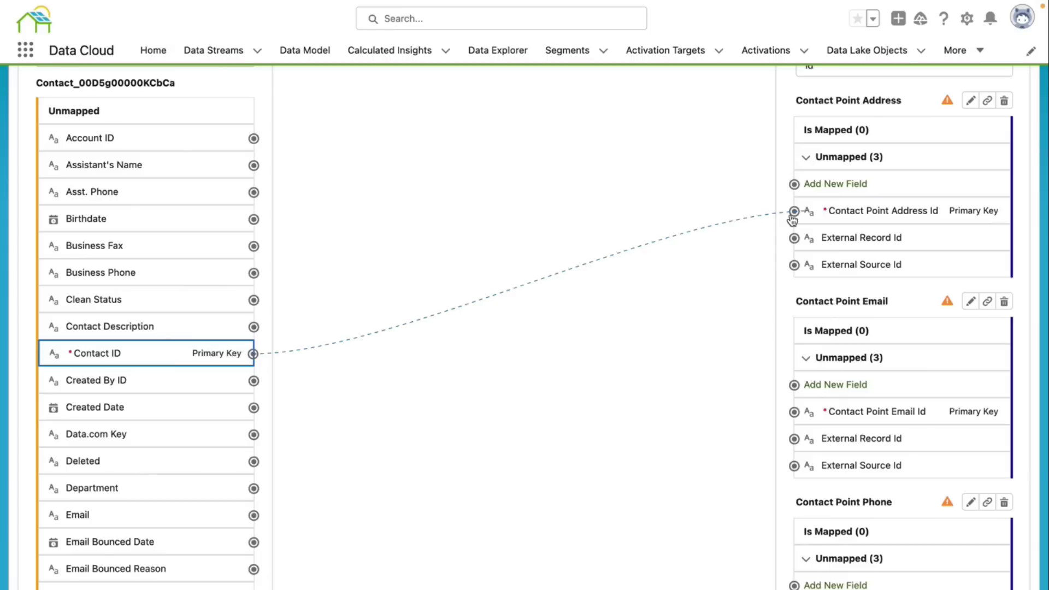
click(792, 216)
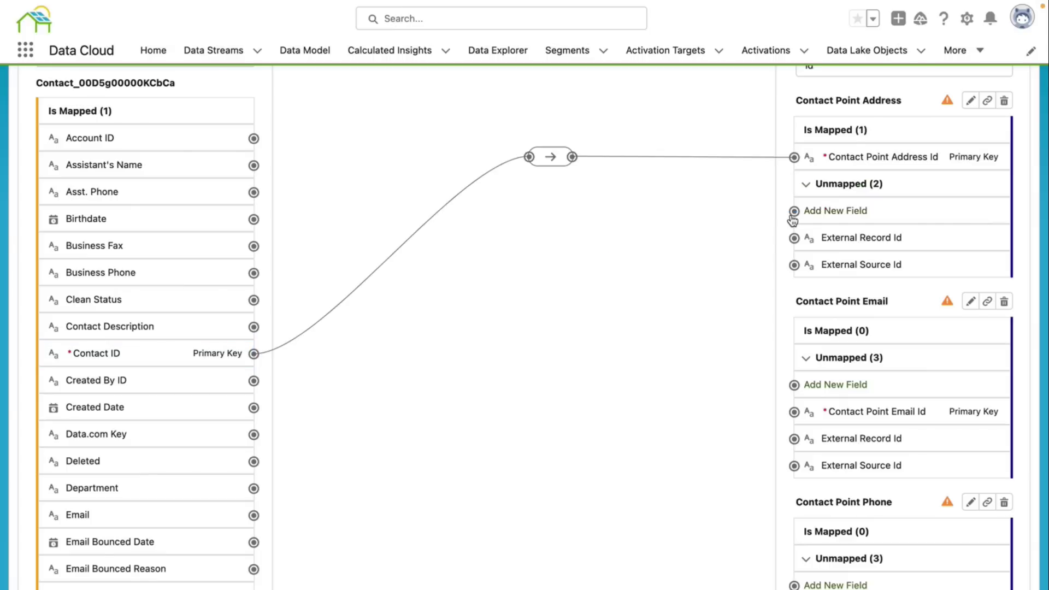
click(253, 355)
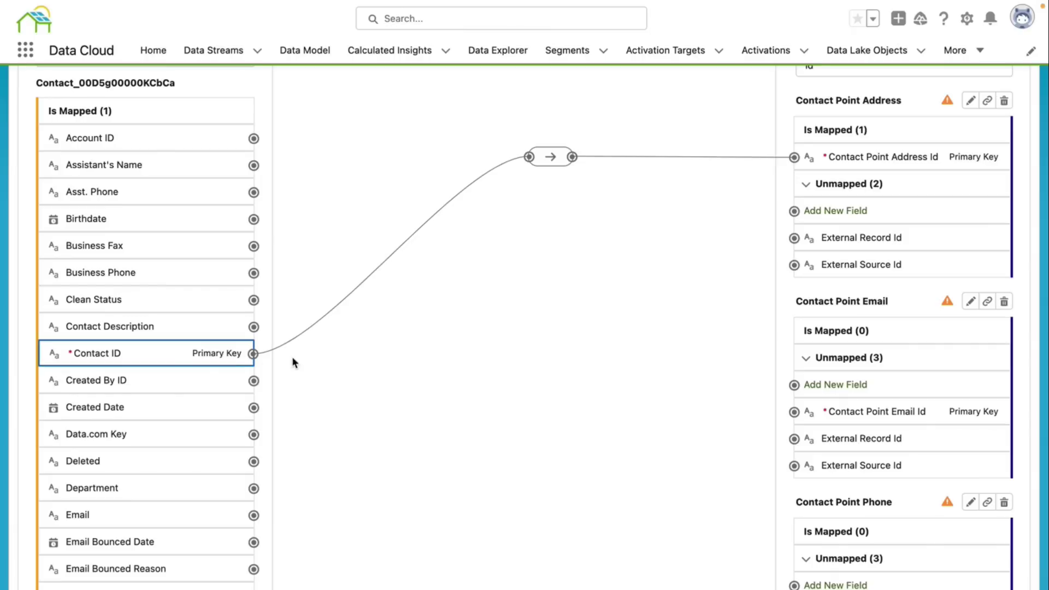
click(795, 413)
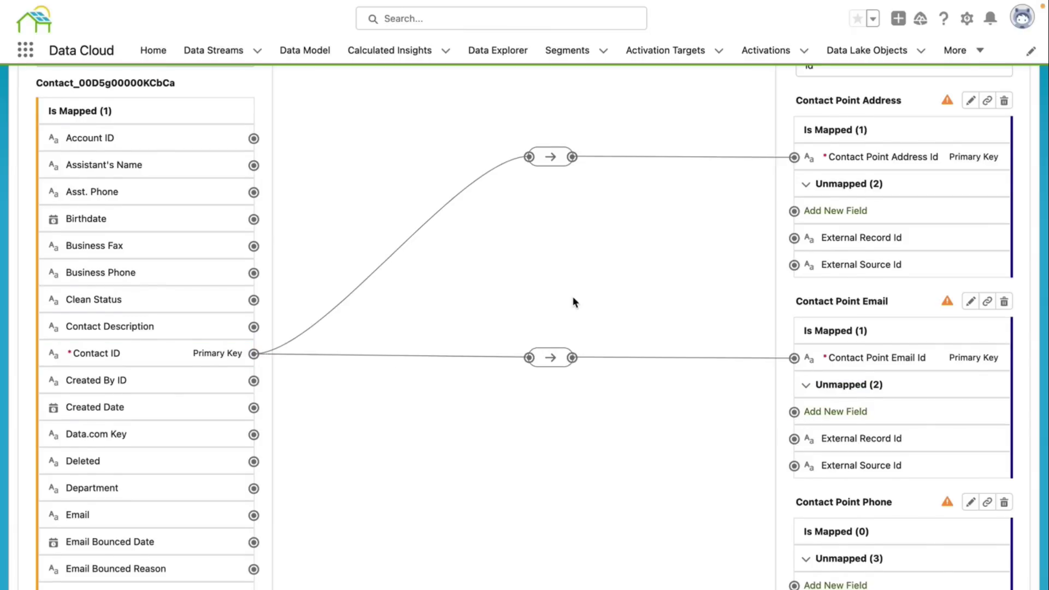
scroll(573, 296, down, 2)
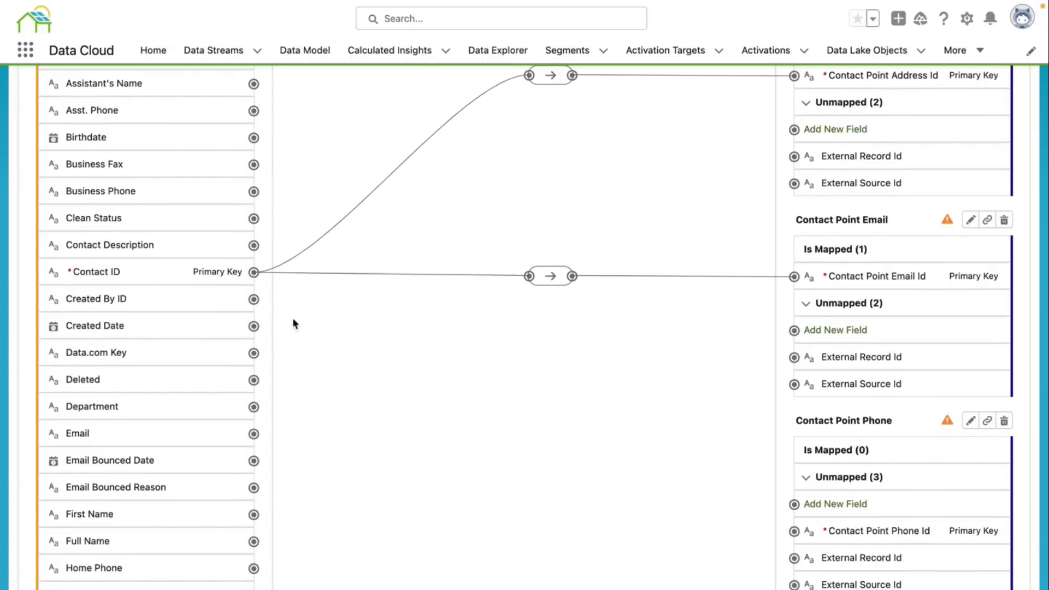
click(253, 273)
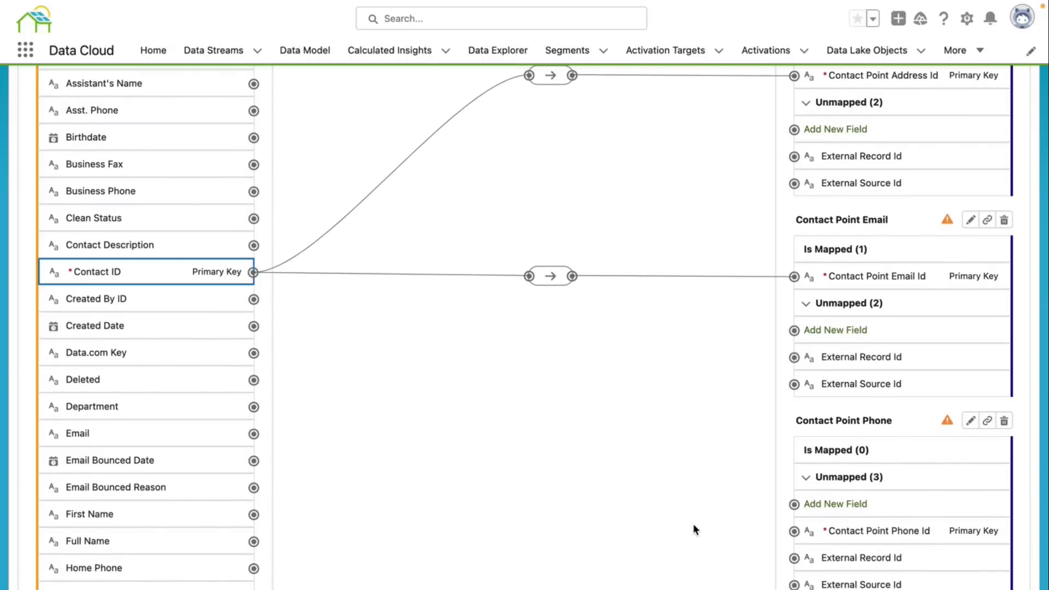
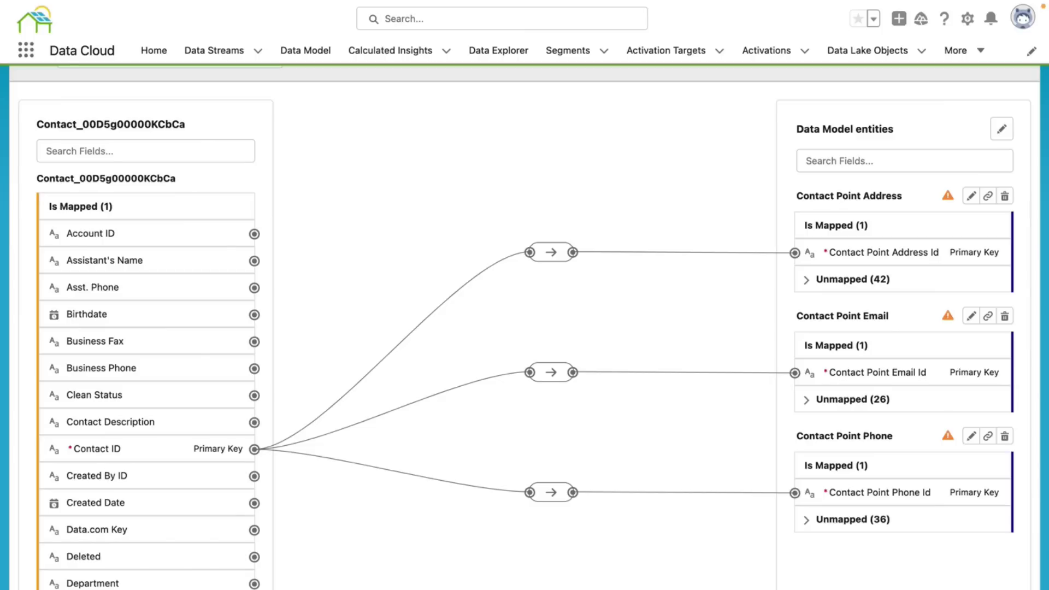
Step: Filter the Contact data stream's fields by "mailing" and expand the unmapped fields of Contact Point Address
click(189, 146)
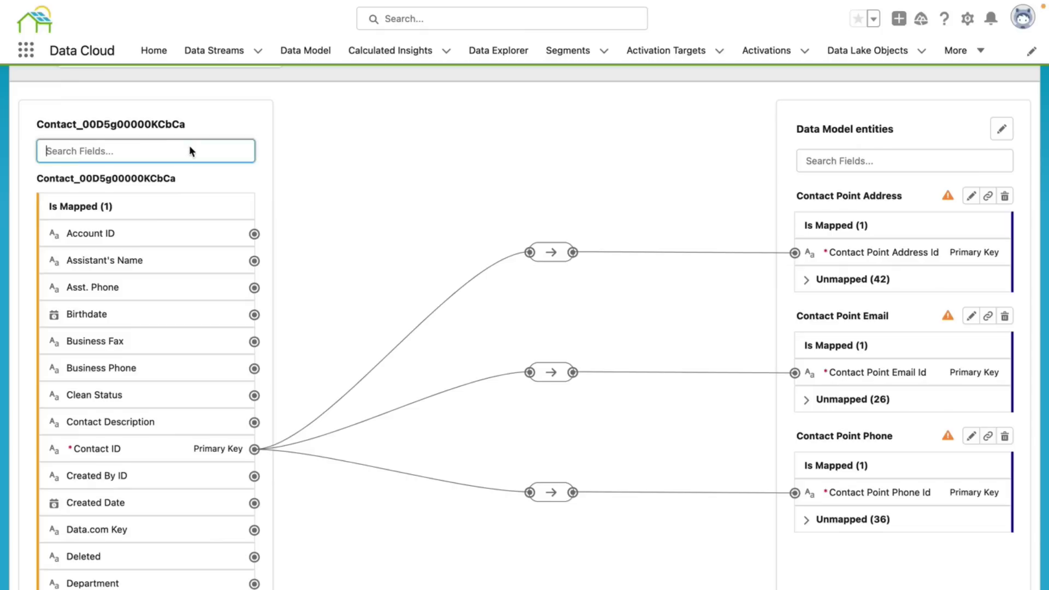
text(mailing)
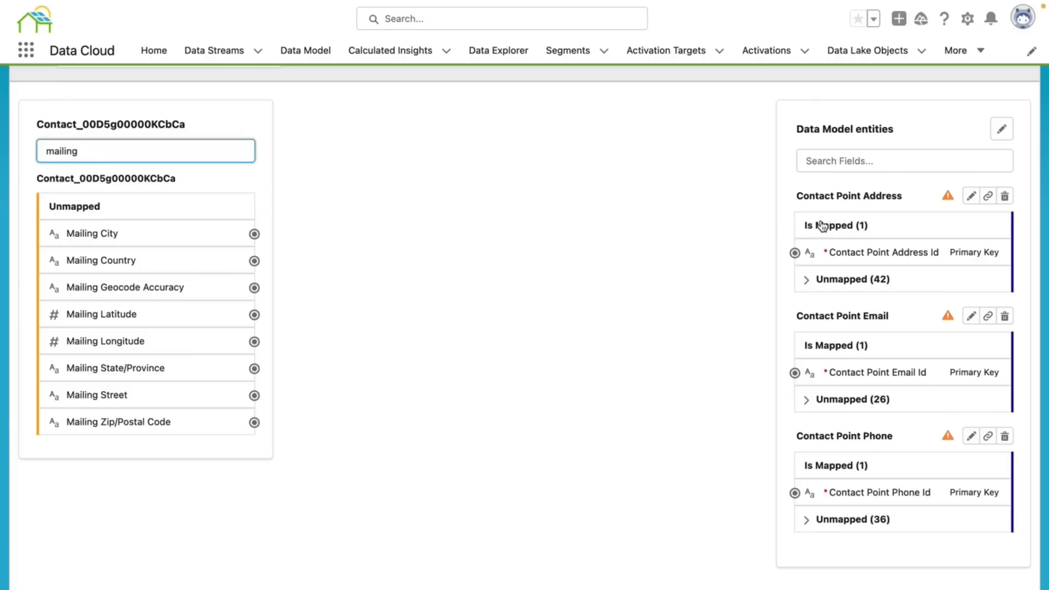
click(806, 280)
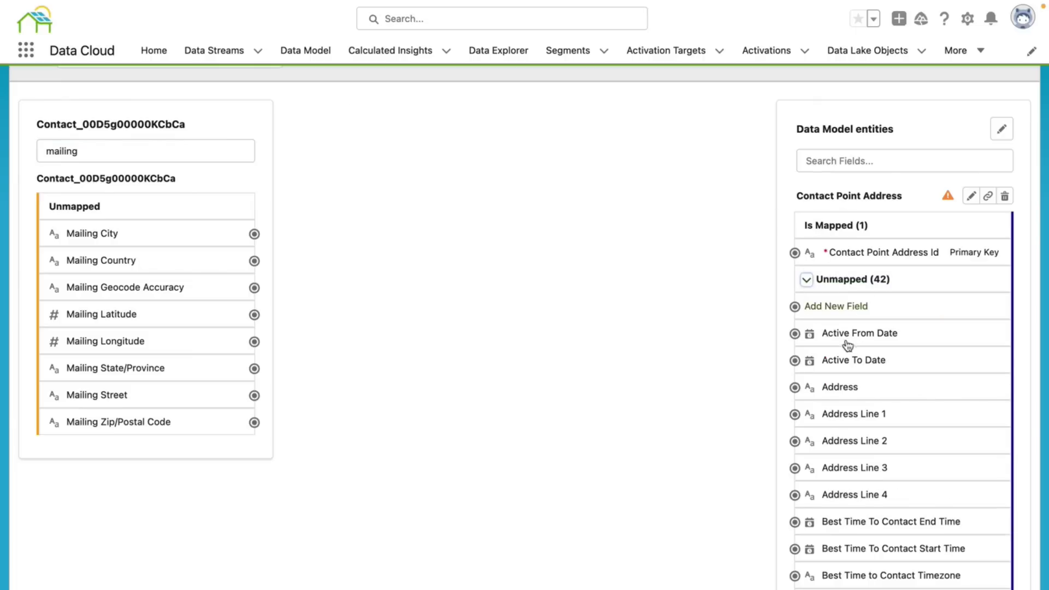
scroll(845, 410, down, 2)
scroll(847, 409, up, 2)
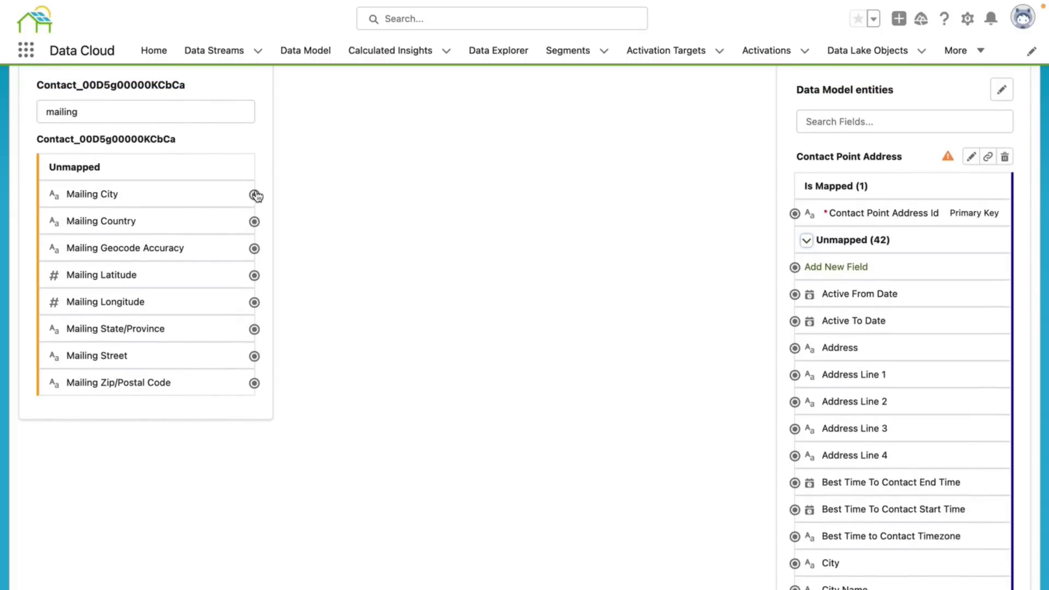
Step: Find the "city" fields in the data model entities and map Mailing City to City of Contact Point Address
click(842, 122)
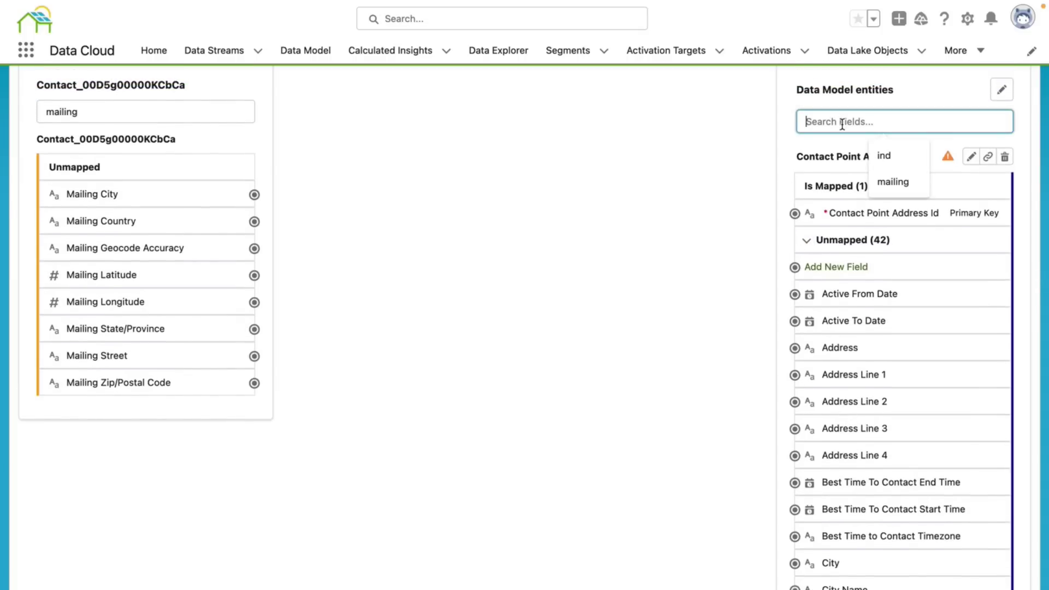
text(city)
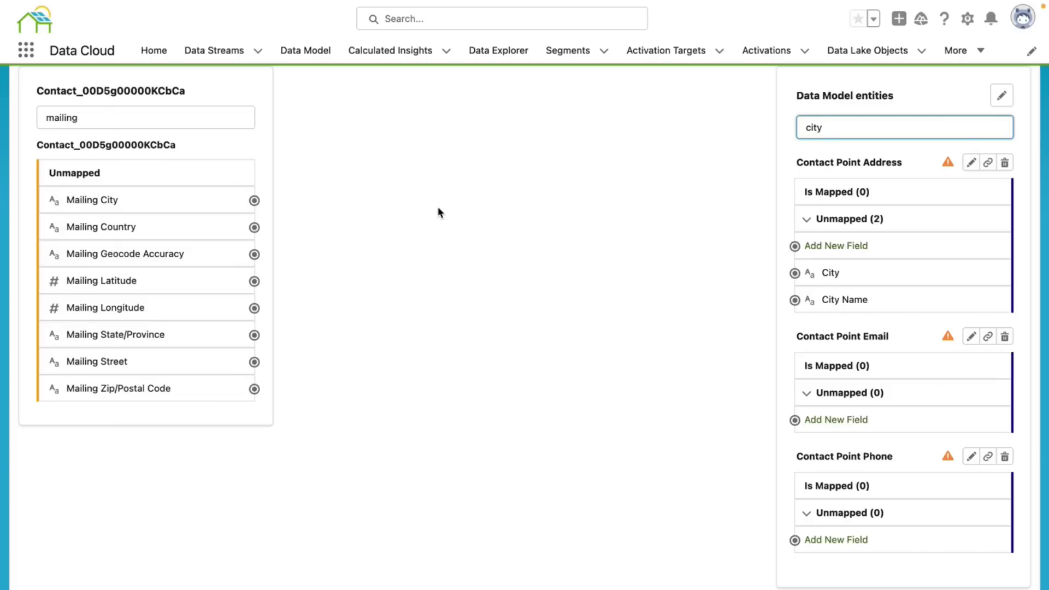
click(254, 202)
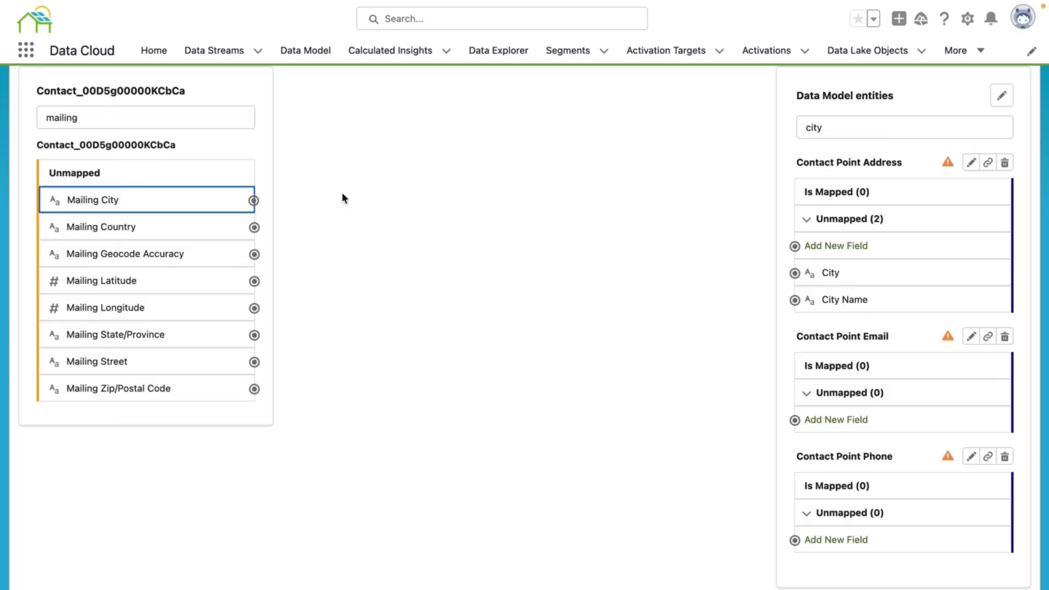
click(794, 275)
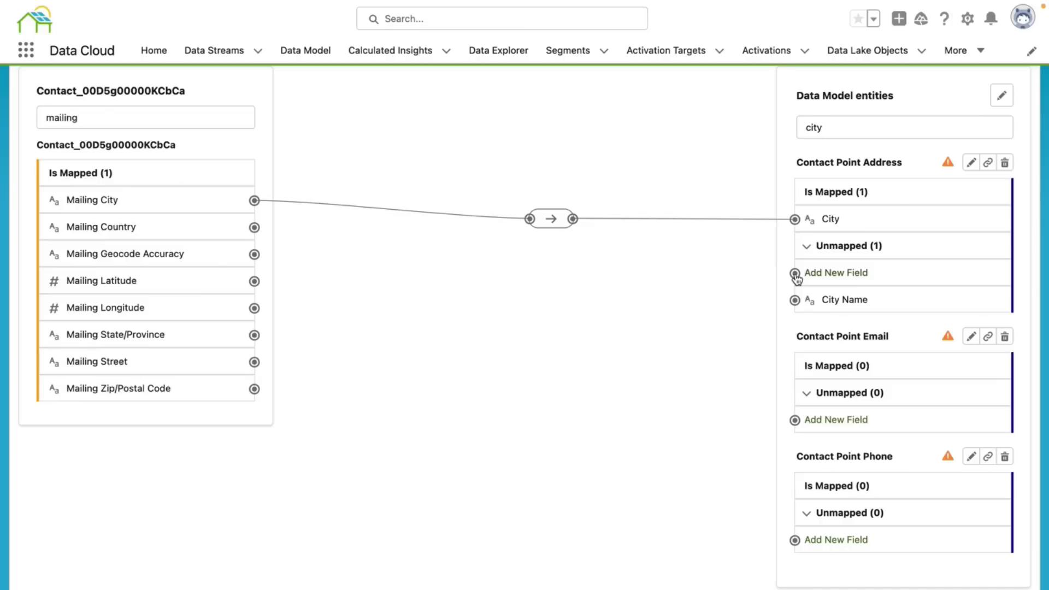
Step: Filter the data model entities by "country" and map Mailing Country to Country of Contact Point Address
click(848, 132)
key(BackSpace)
key(BackSpace)
key(BackSpace)
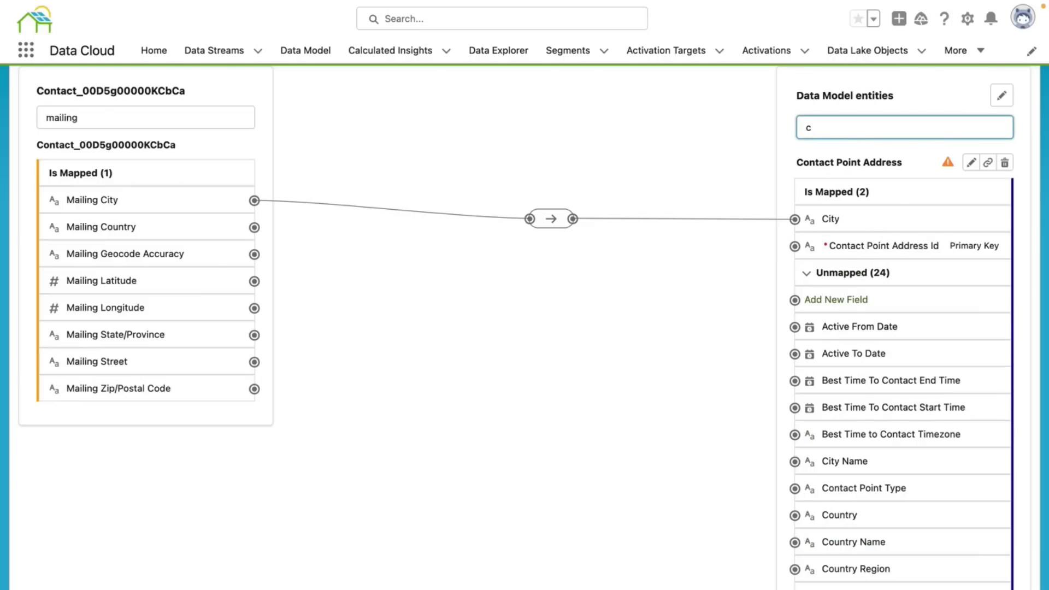
text(ountry)
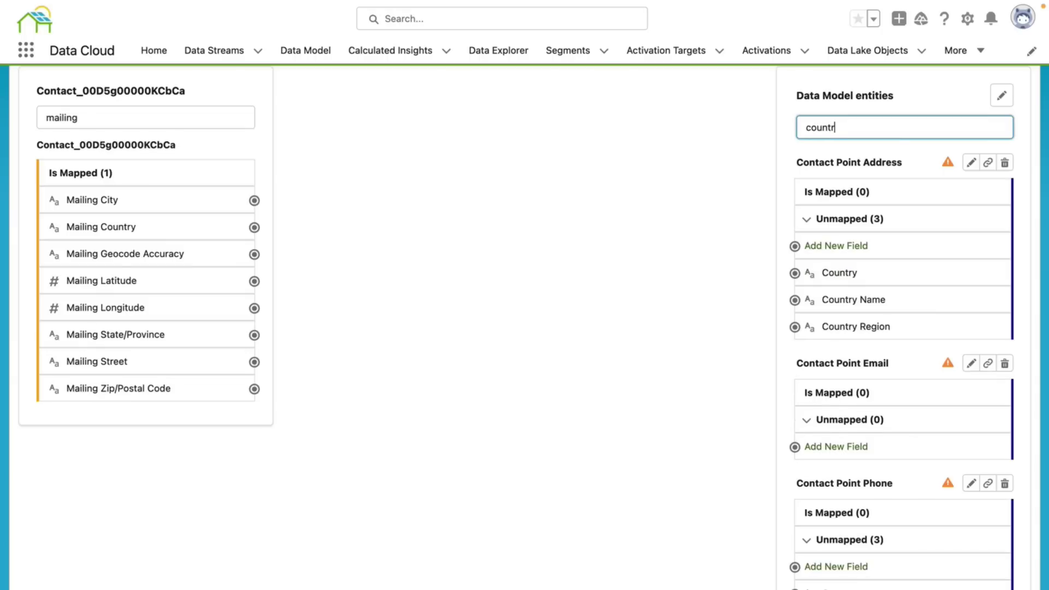
click(254, 227)
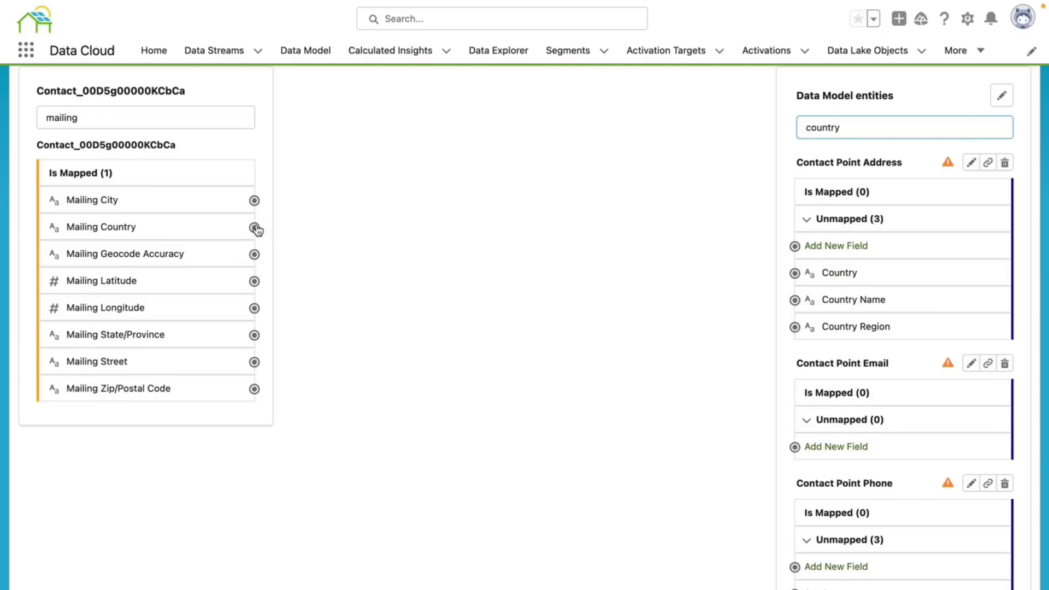
click(795, 273)
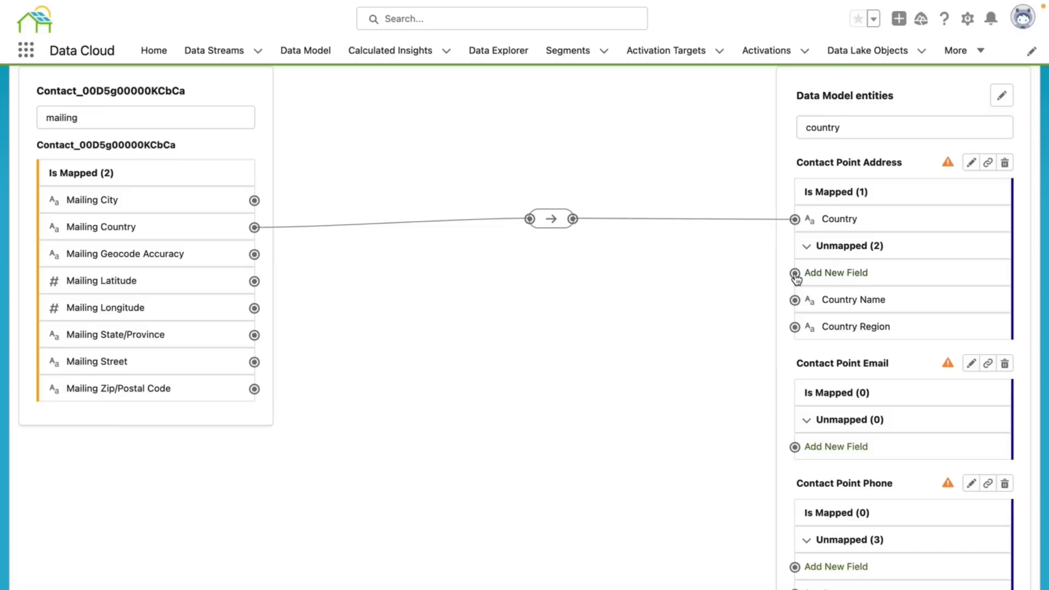
Step: Filter the data model entities by "state" and map Mailing State/Province to State Province of Contact Point Address
click(881, 127)
key(BackSpace)
key(BackSpace)
key(BackSpace)
key(BackSpace)
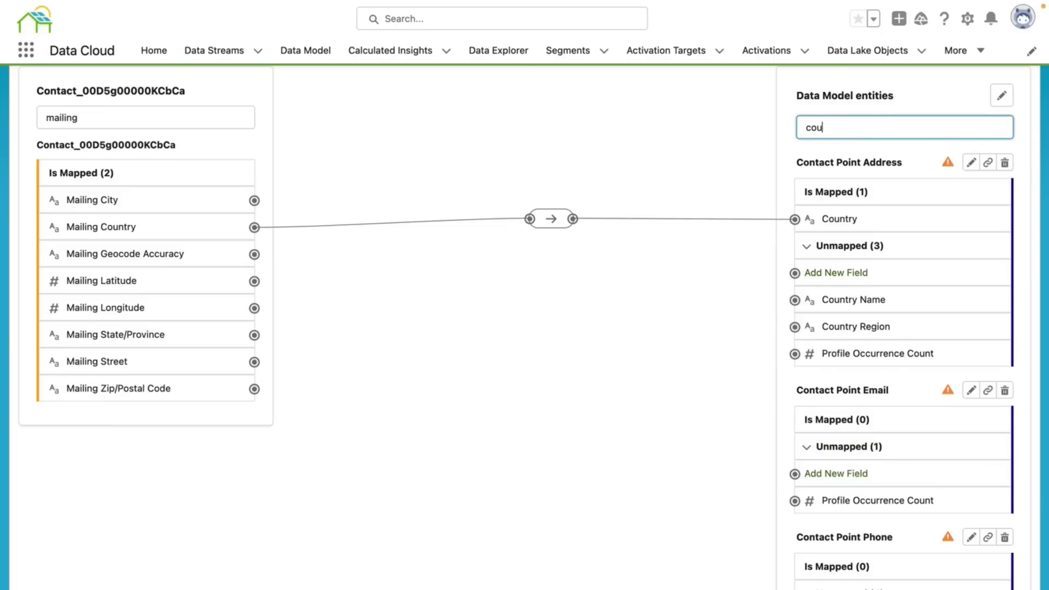
key(BackSpace)
key(BackSpace)
key(BackSpace)
text(stat)
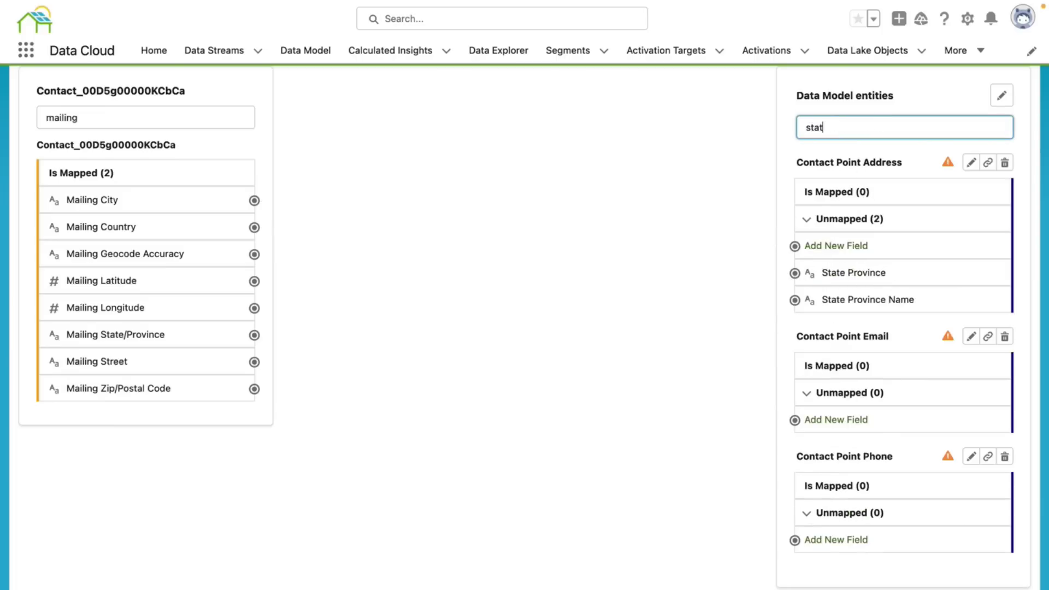
text(e)
click(254, 335)
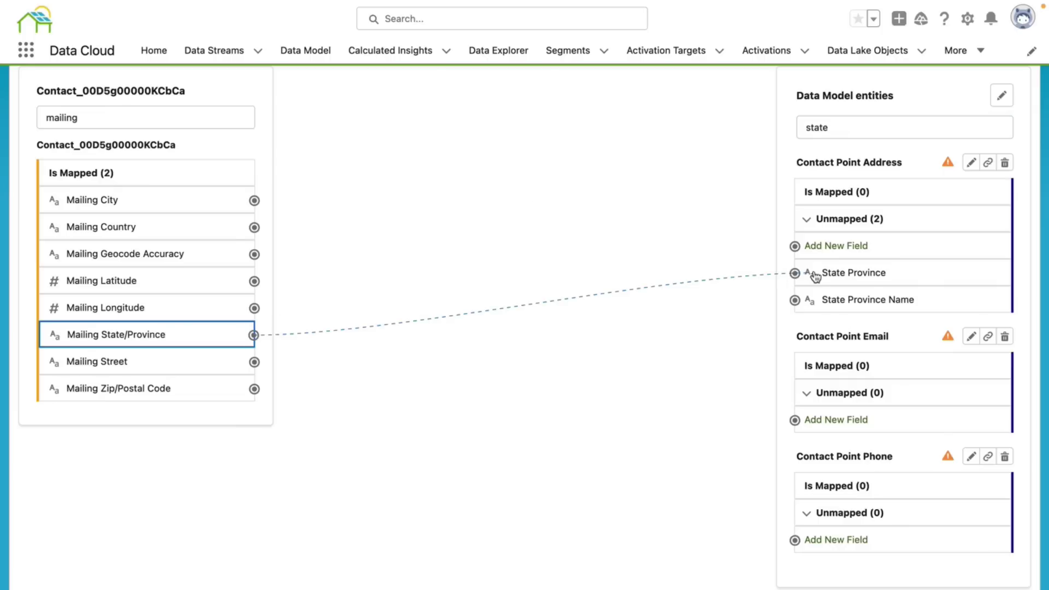
click(795, 274)
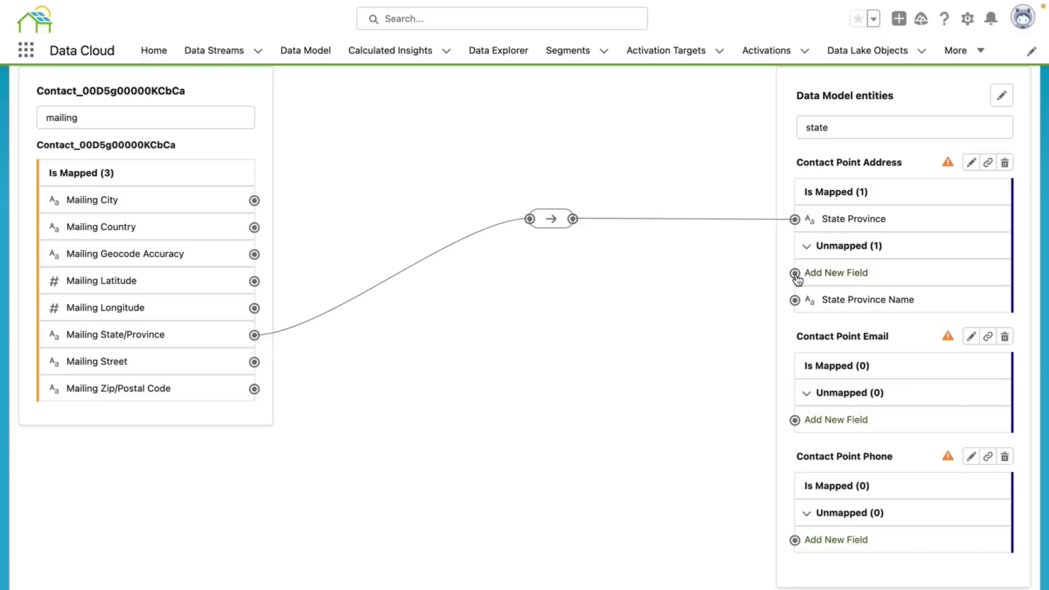
Step: Search the data model entities' fields for "street"
click(889, 128)
key(BackSpace)
key(BackSpace)
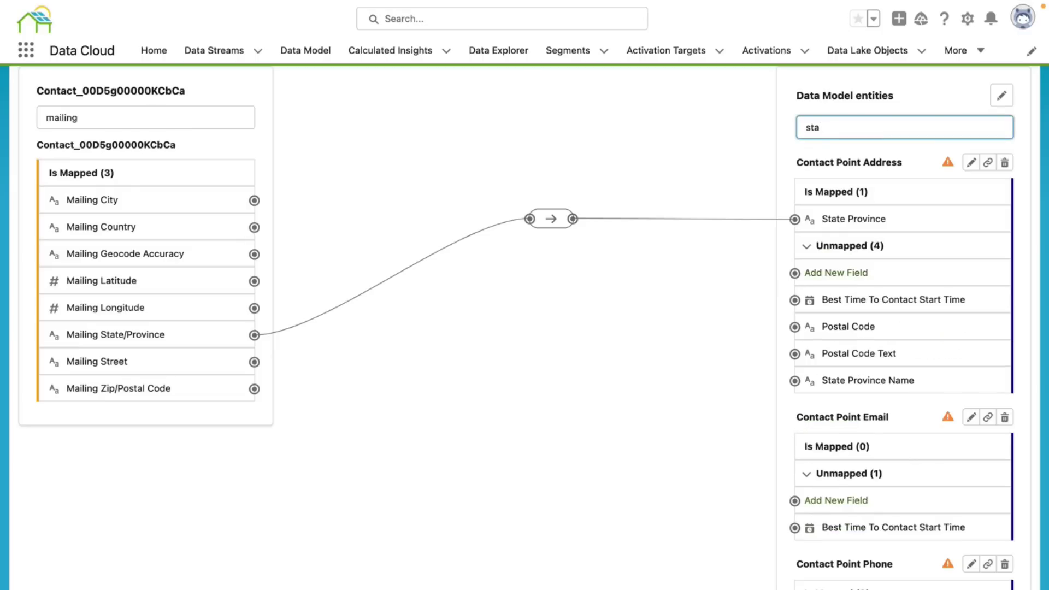
key(BackSpace)
text(reet)
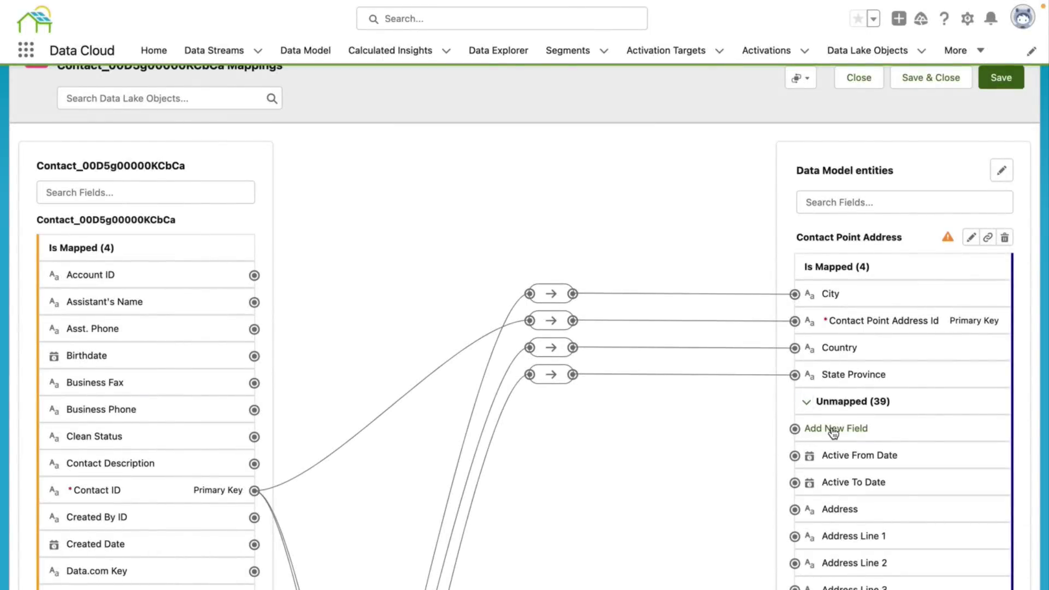
Step: Add a new field labelled Street with data type Text to Contact Point Address and save it
click(831, 427)
click(482, 298)
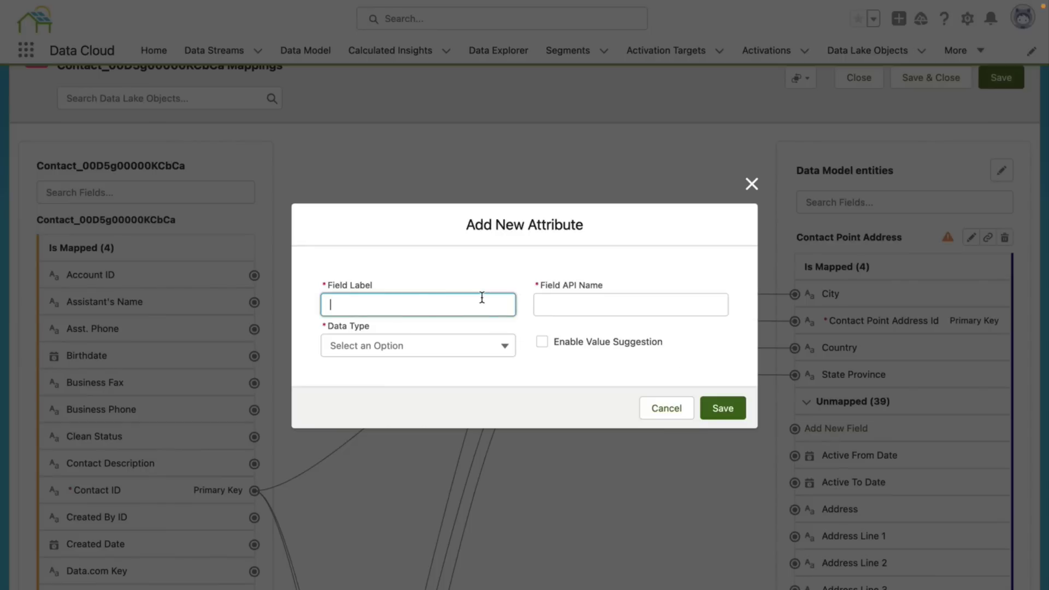
text(Street)
click(464, 352)
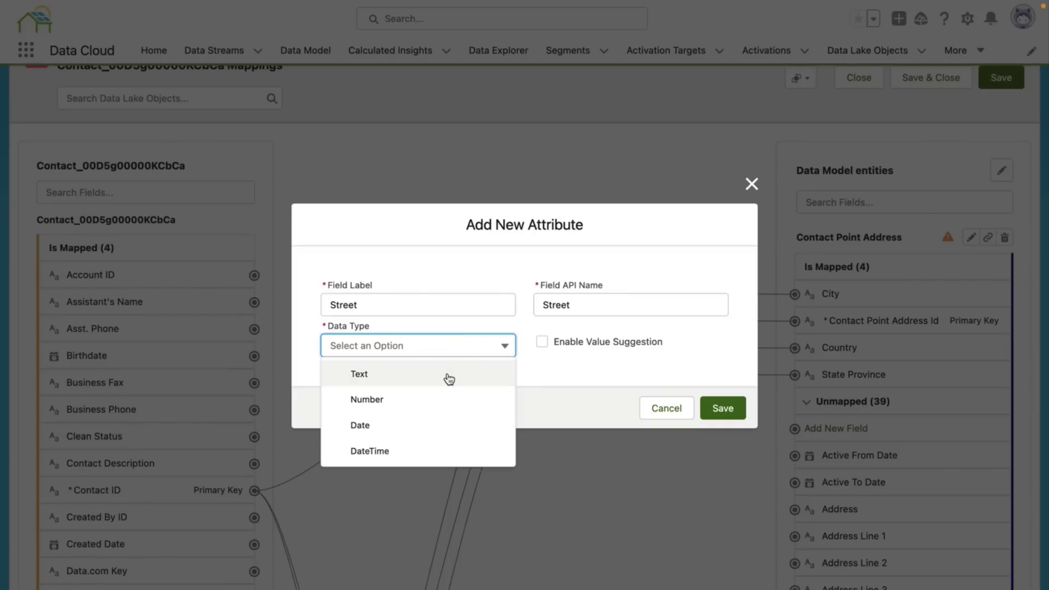
click(449, 377)
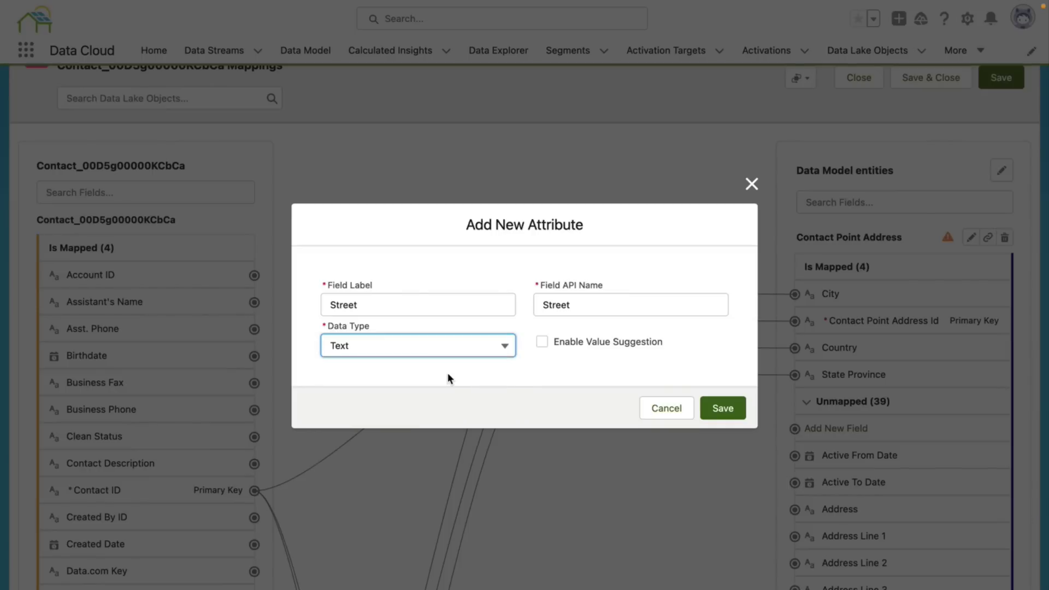
click(723, 410)
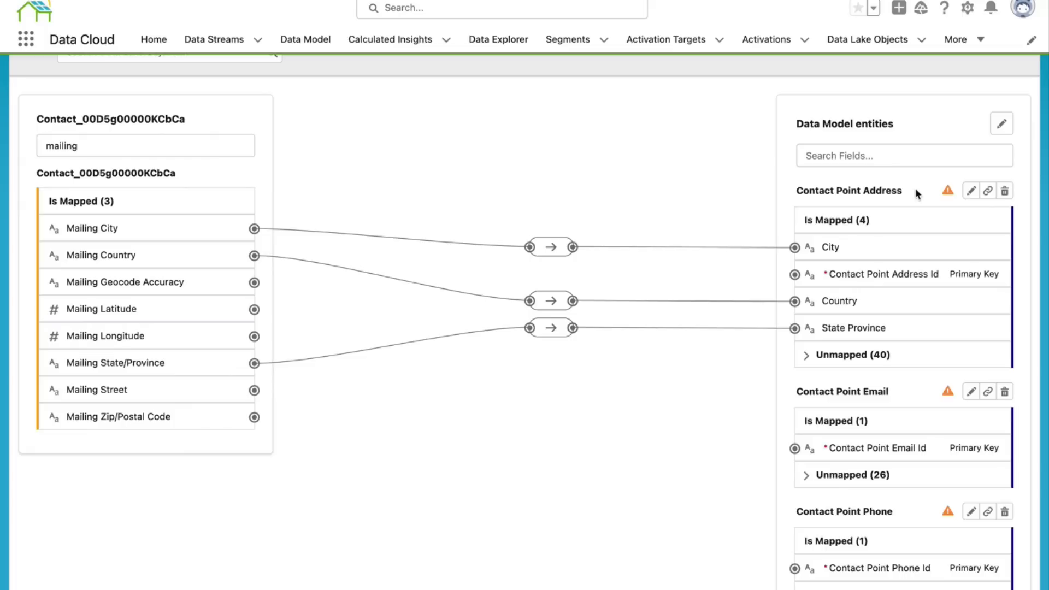
Step: Filter the data model entities by "stree" and map Mailing Street to the custom Street field of Contact Point Address
click(888, 156)
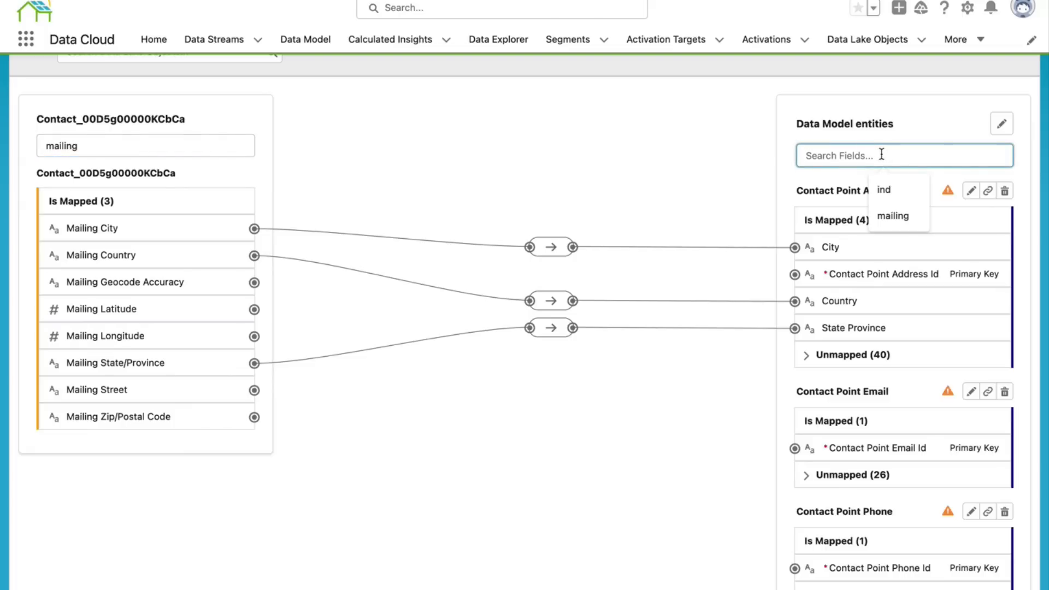
text(m)
key(BackSpace)
text(stree)
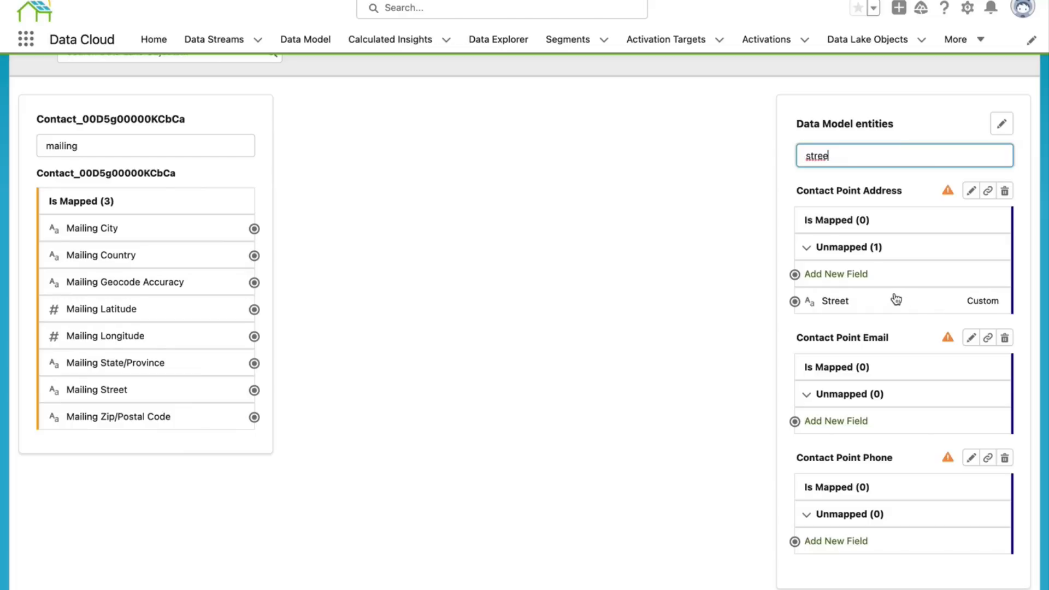
click(255, 392)
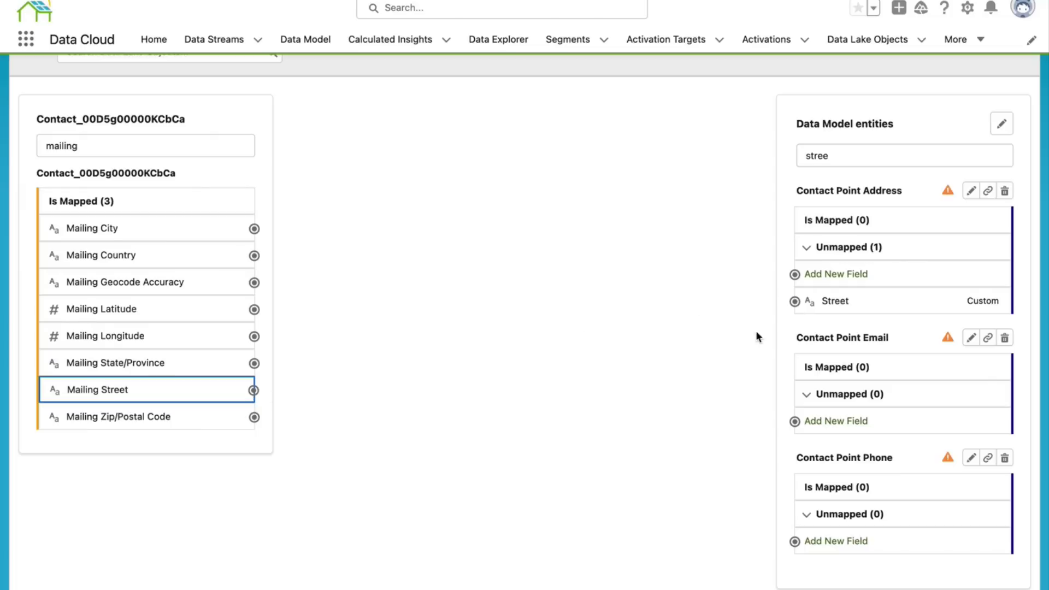
click(794, 301)
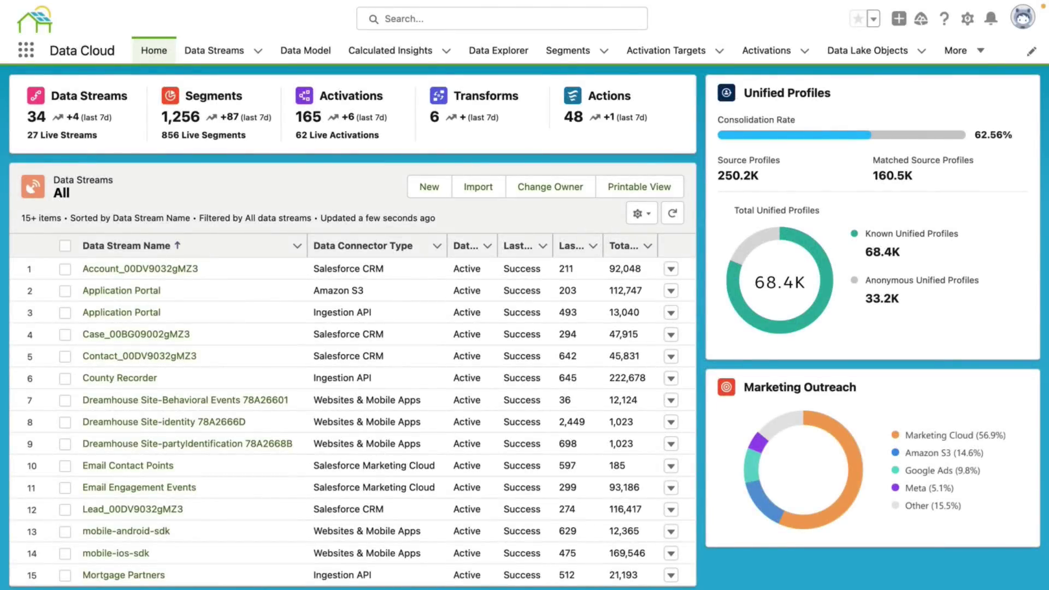
Step: Open the Contact Point Address data model object and review its details and which of its fields are mapped
click(304, 56)
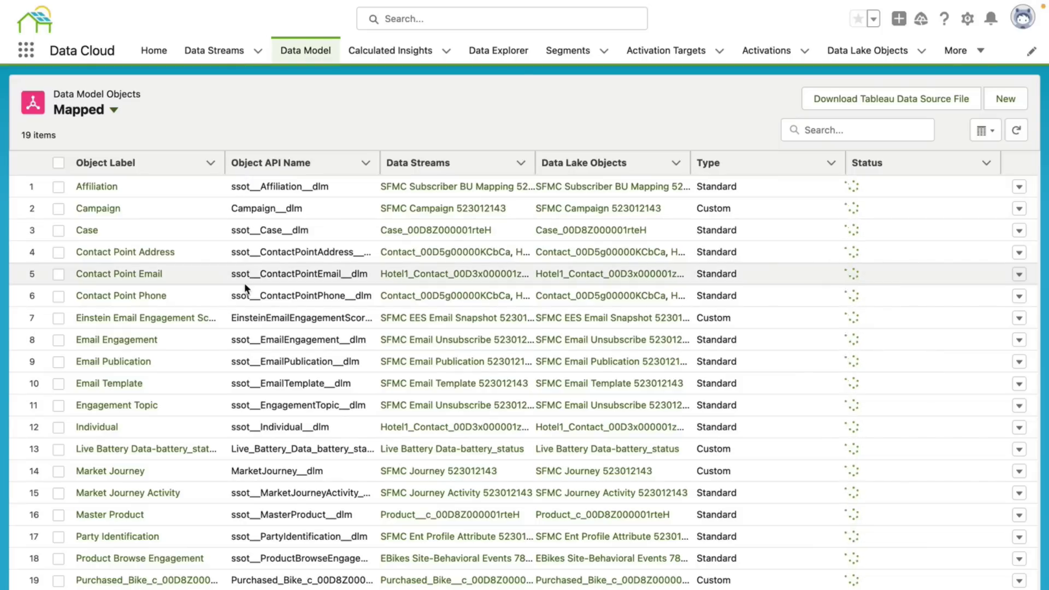
key(Tab)
click(137, 252)
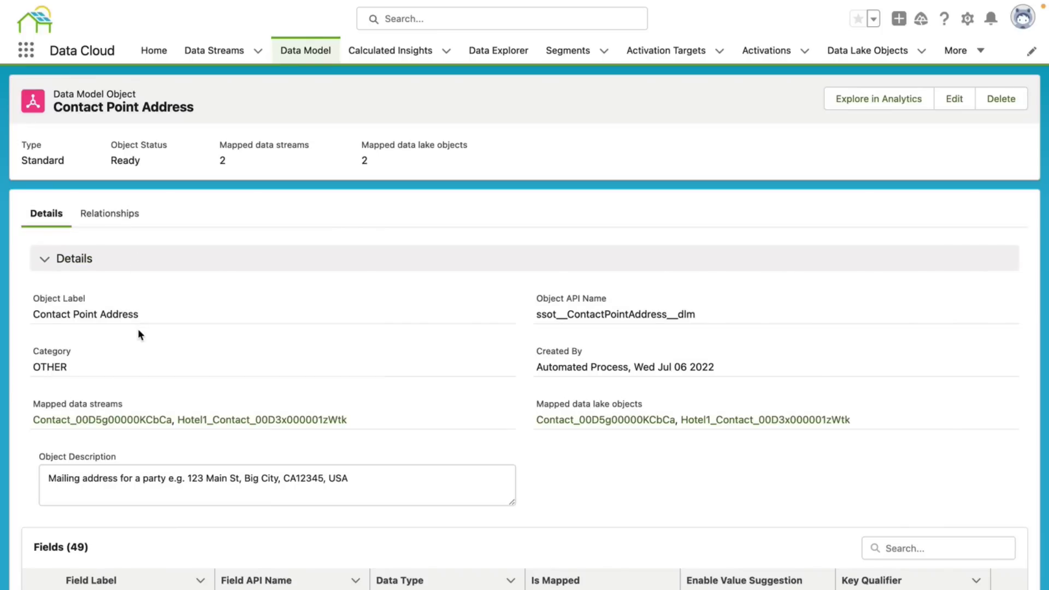
scroll(138, 329, down, 2)
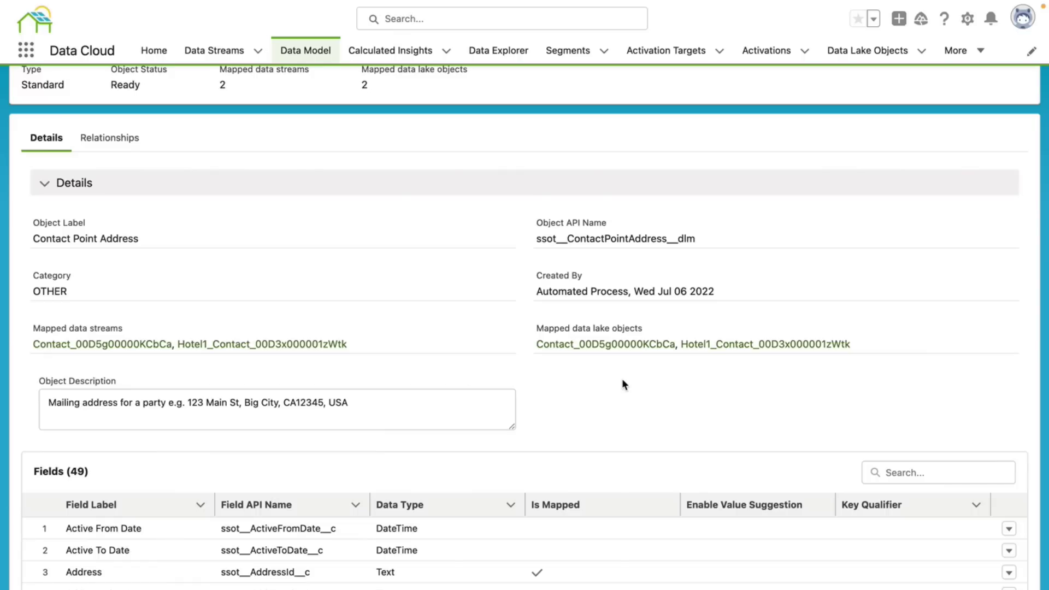
scroll(345, 499, down, 4)
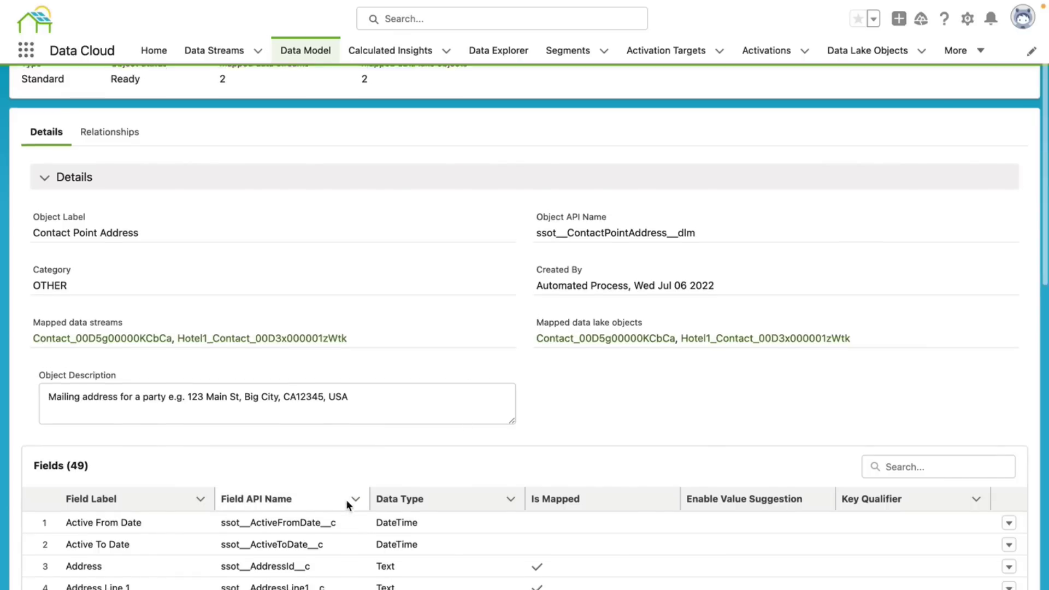
scroll(345, 499, down, 5)
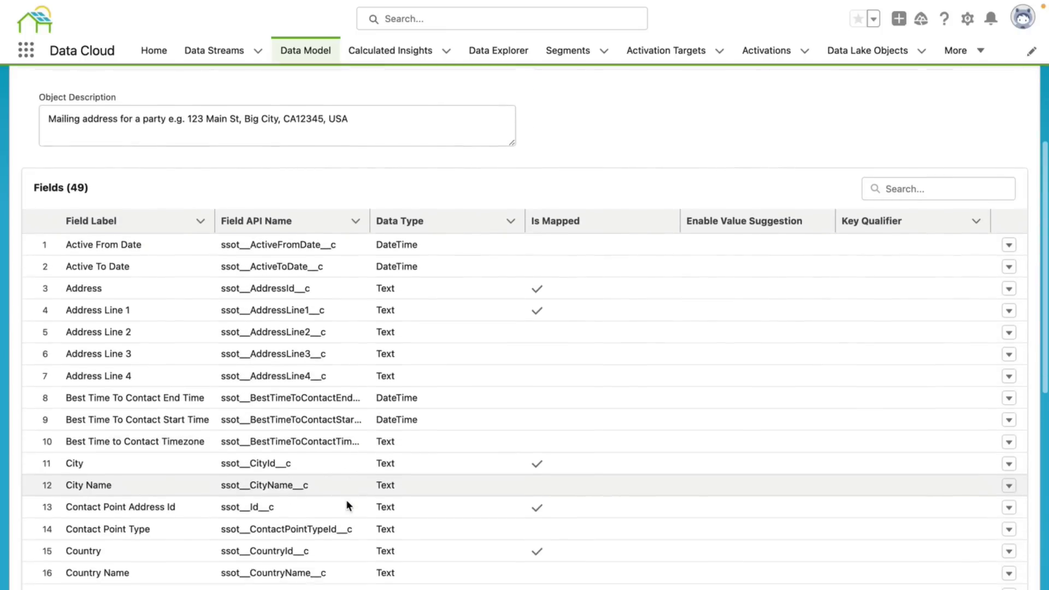
scroll(346, 499, down, 6)
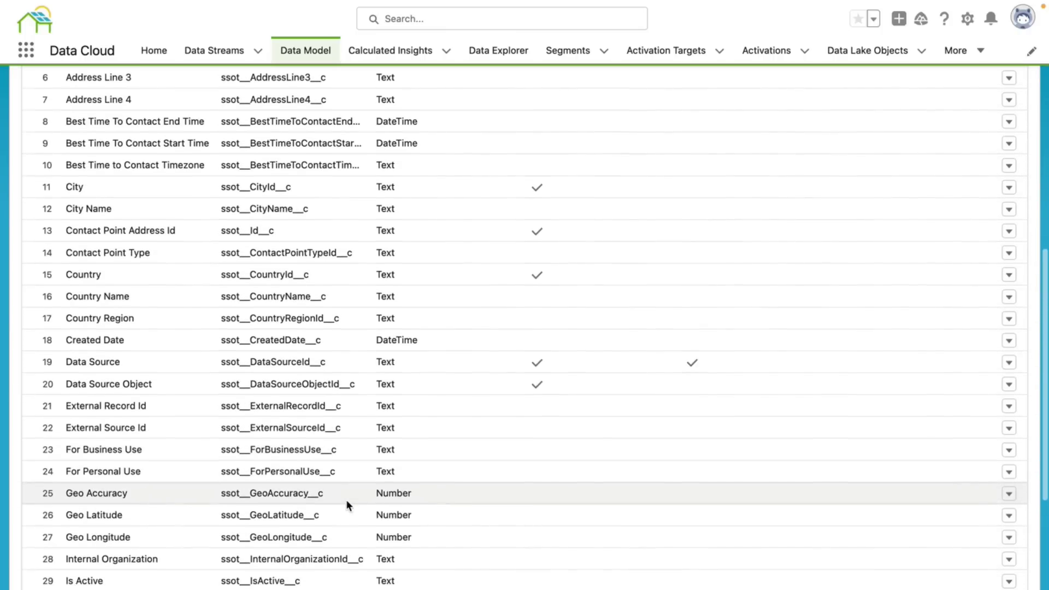
scroll(345, 500, down, 5)
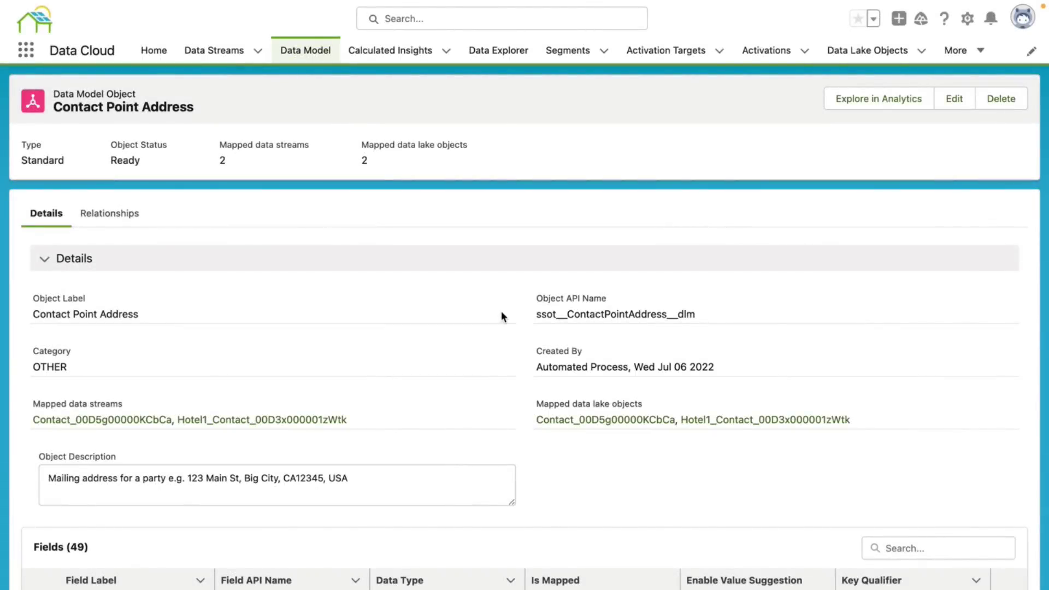
Step: Display the records of the Contact Point Address data model object in Data Explorer and look through the address rows
click(501, 50)
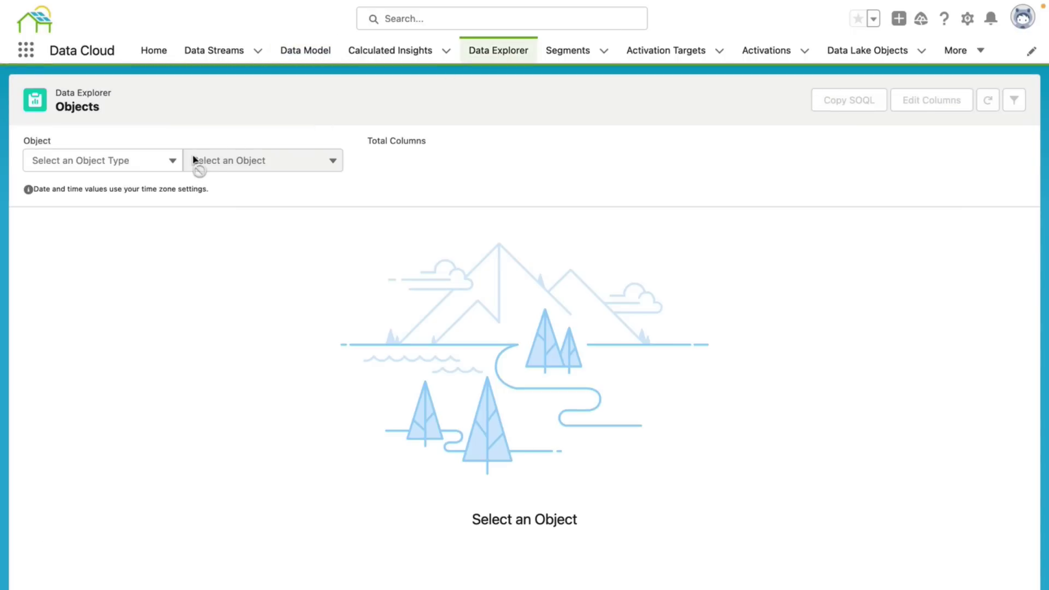
click(171, 161)
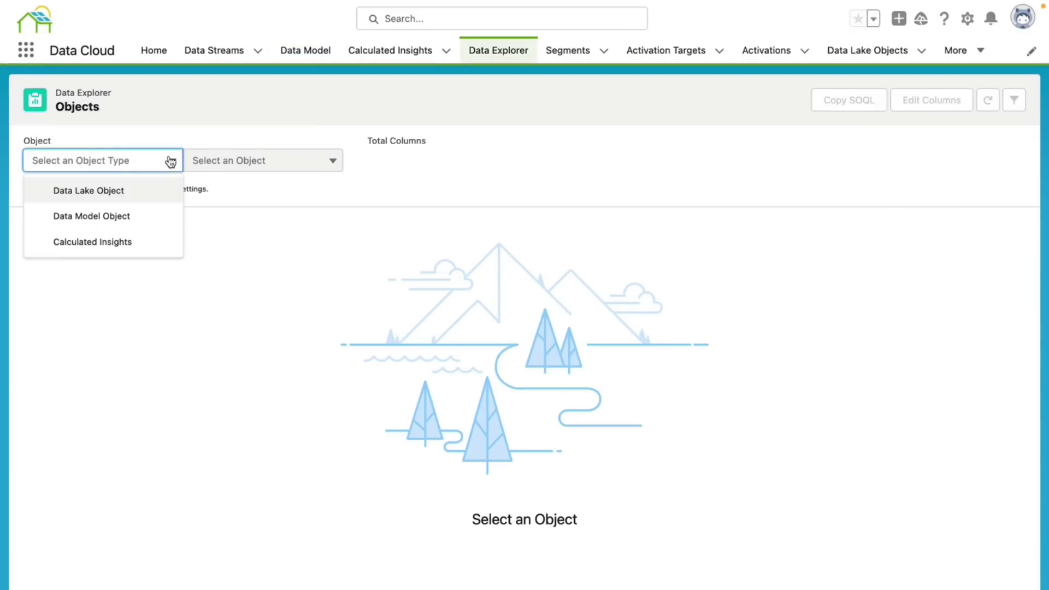
click(150, 213)
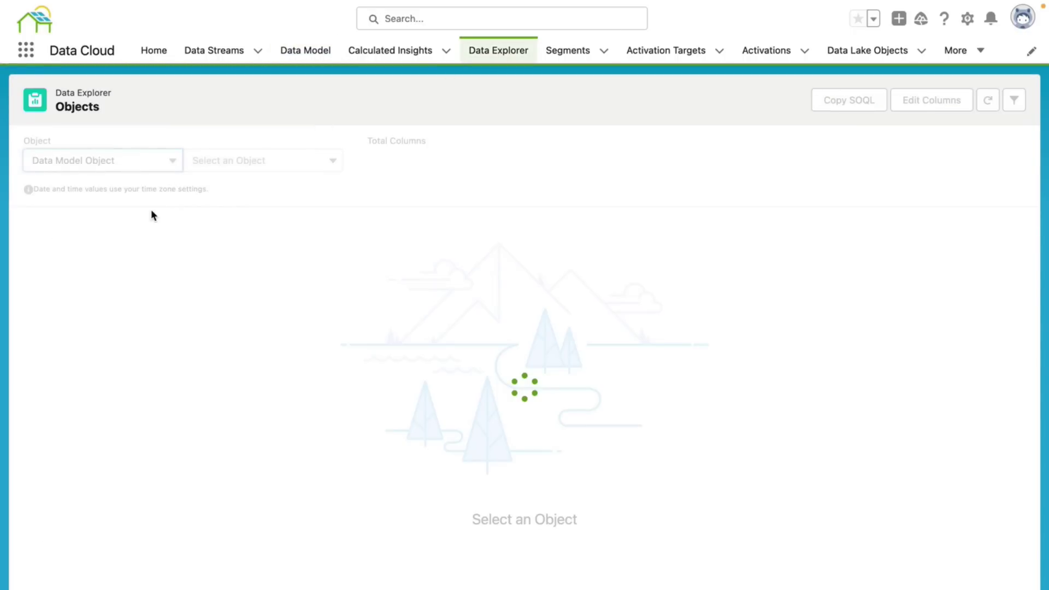
click(265, 163)
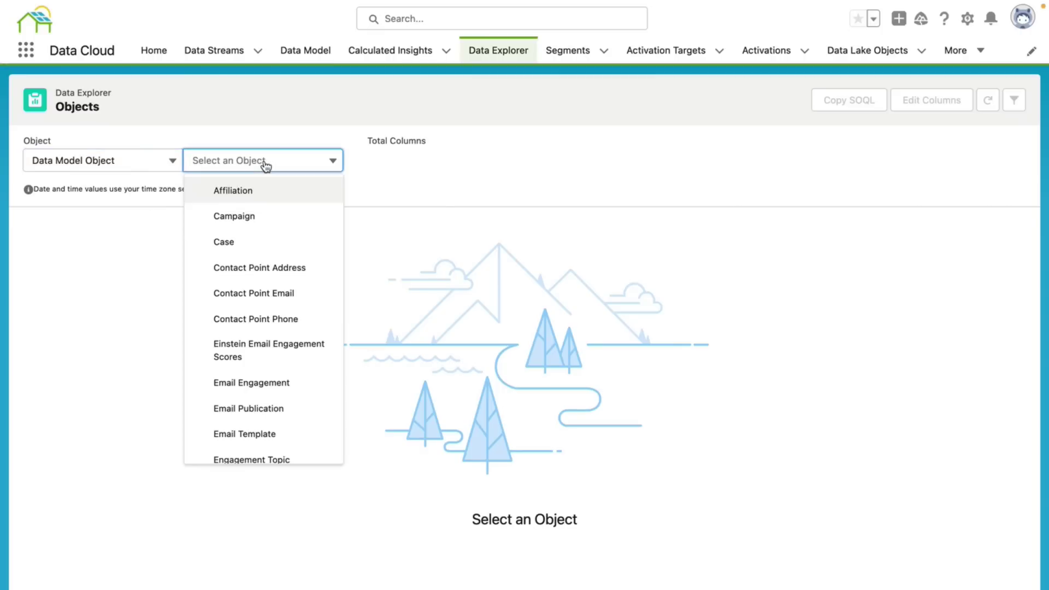
click(287, 269)
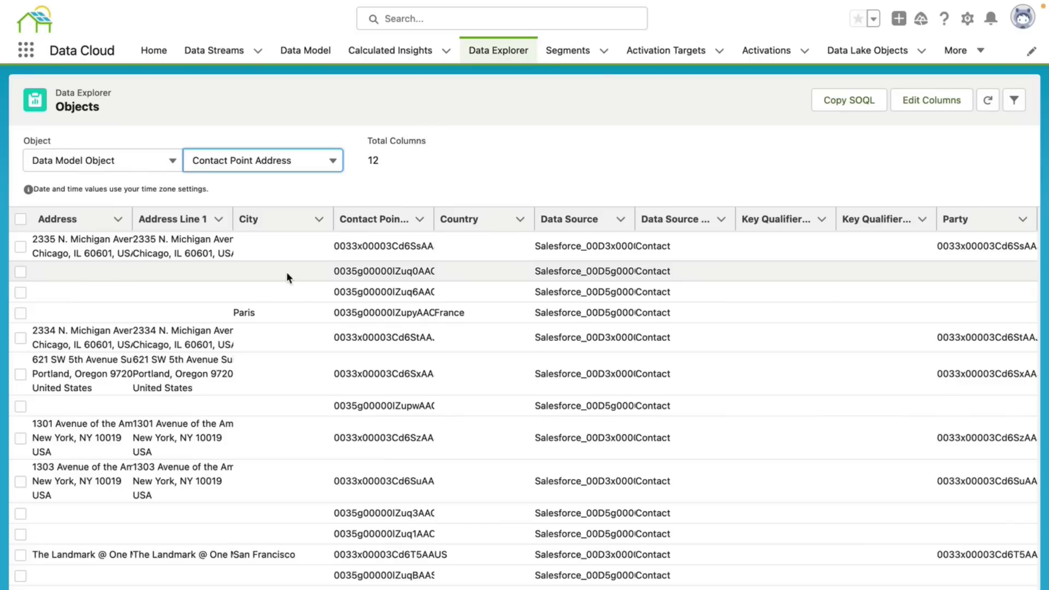
scroll(286, 271, down, 3)
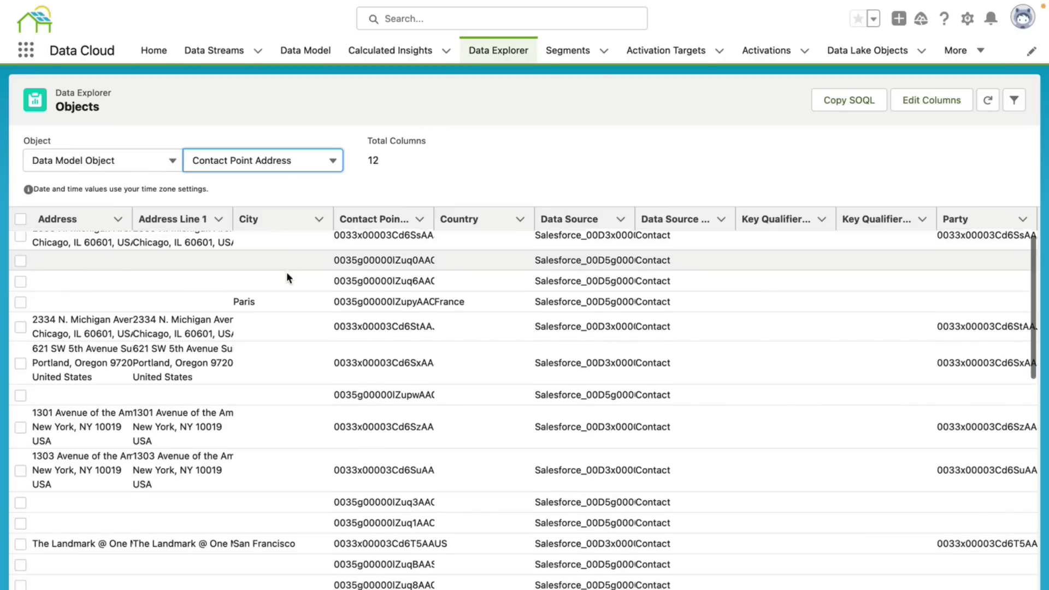
scroll(286, 273, down, 5)
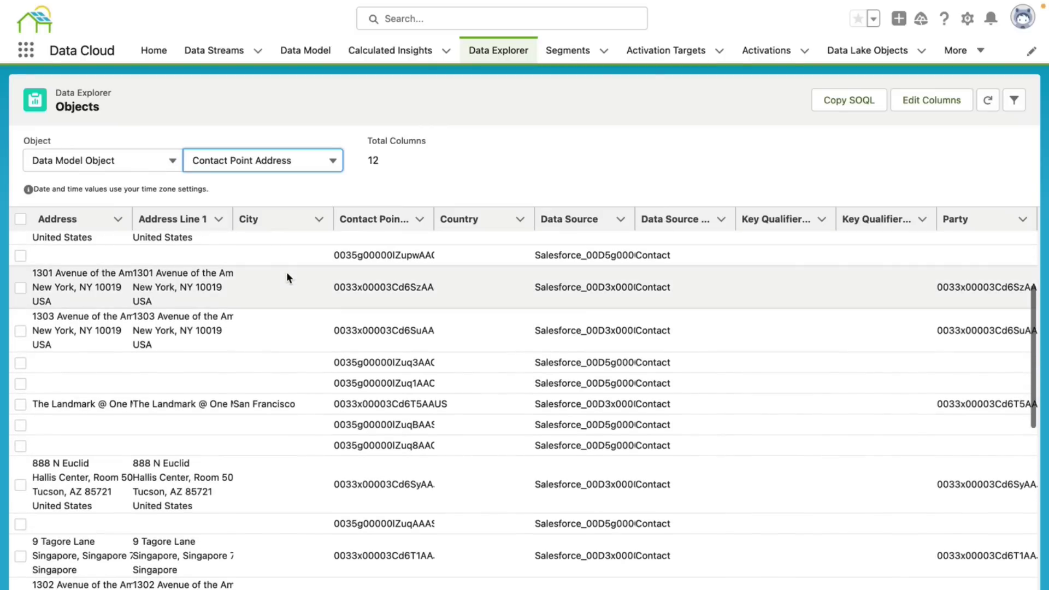
scroll(287, 271, down, 1)
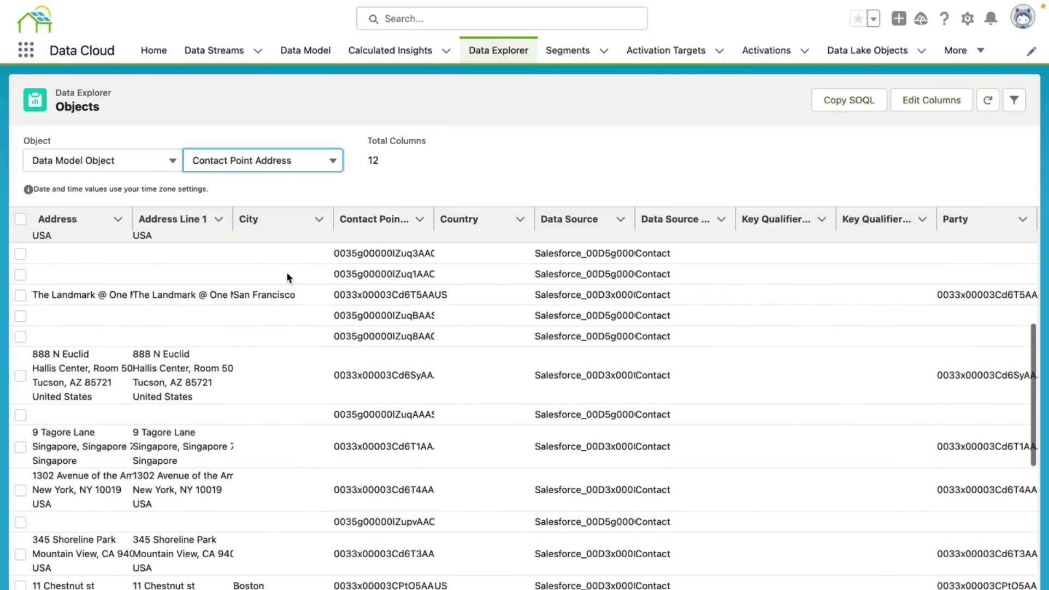
scroll(286, 271, down, 3)
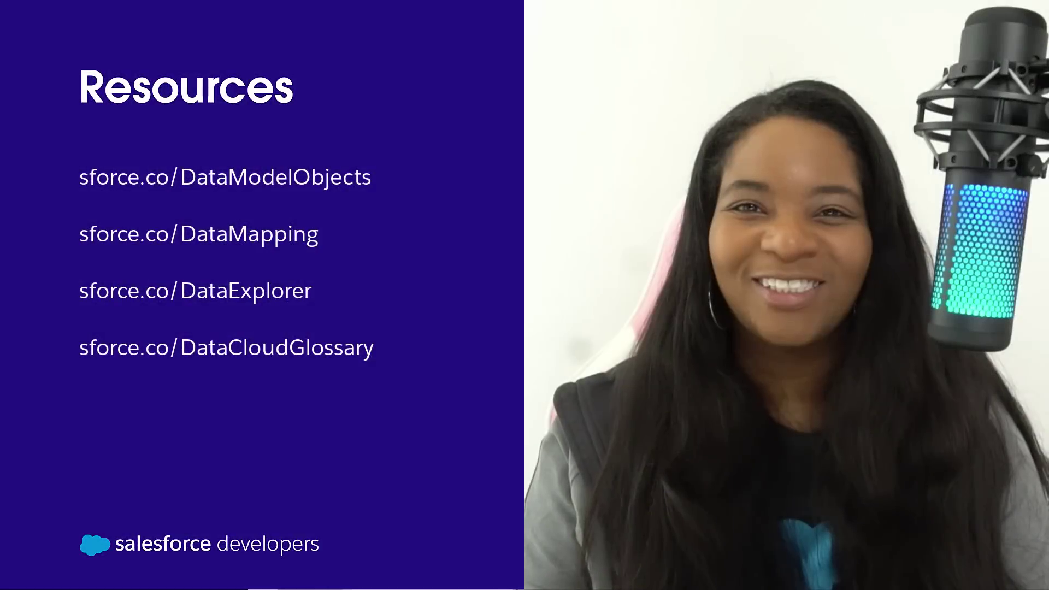